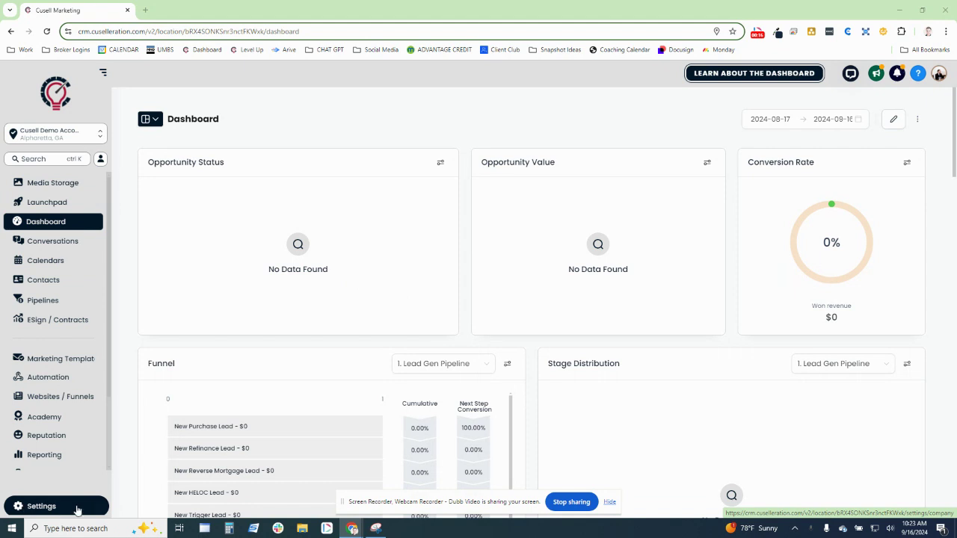
- Open the Business Profile Settings page from the Settings item in the sidebar
{"action": "left_click", "coordinate": [78, 509]}
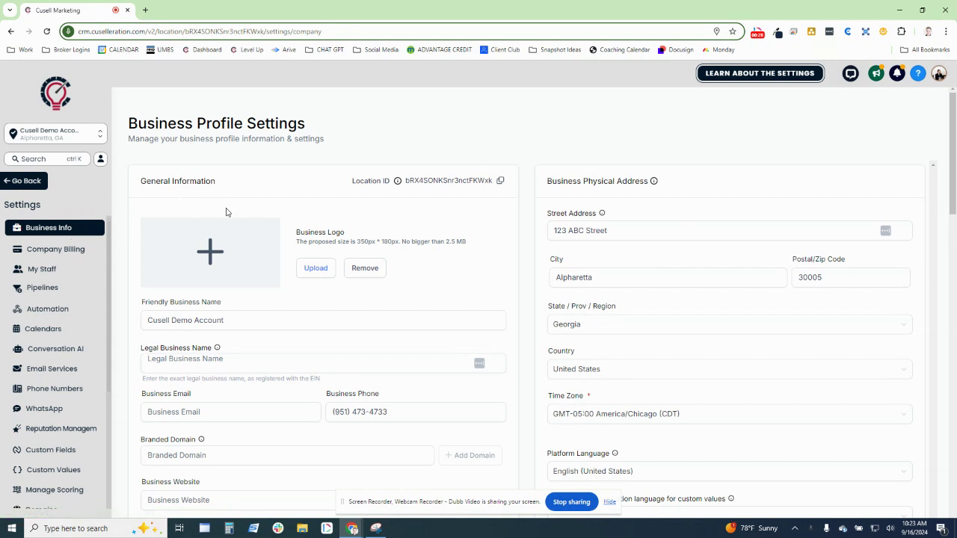
- Highlight the Friendly and Legal Business Name fields and select the Legal Business Name entry
{"action": "left_click_drag", "start_coordinate": [138, 307], "coordinate": [230, 311]}
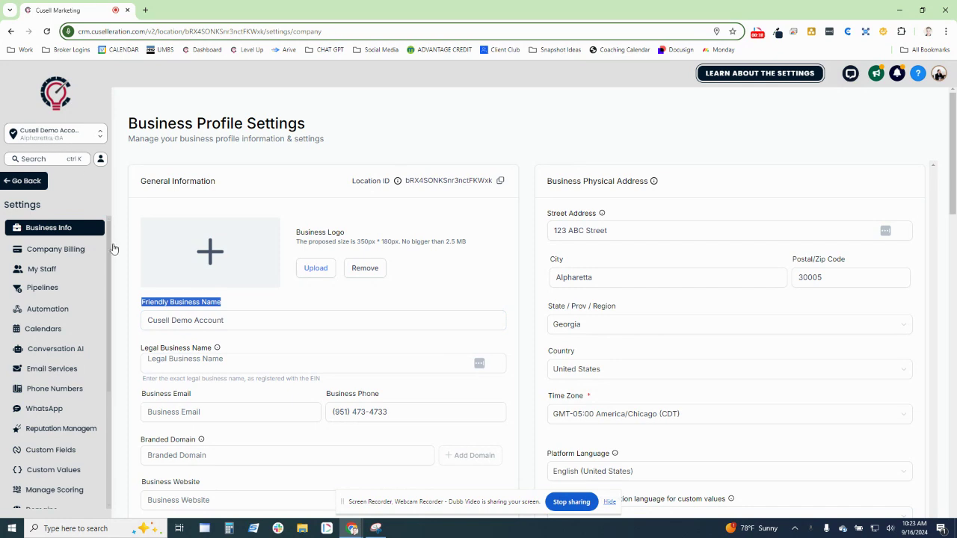
{"action": "left_click_drag", "start_coordinate": [142, 347], "coordinate": [216, 347]}
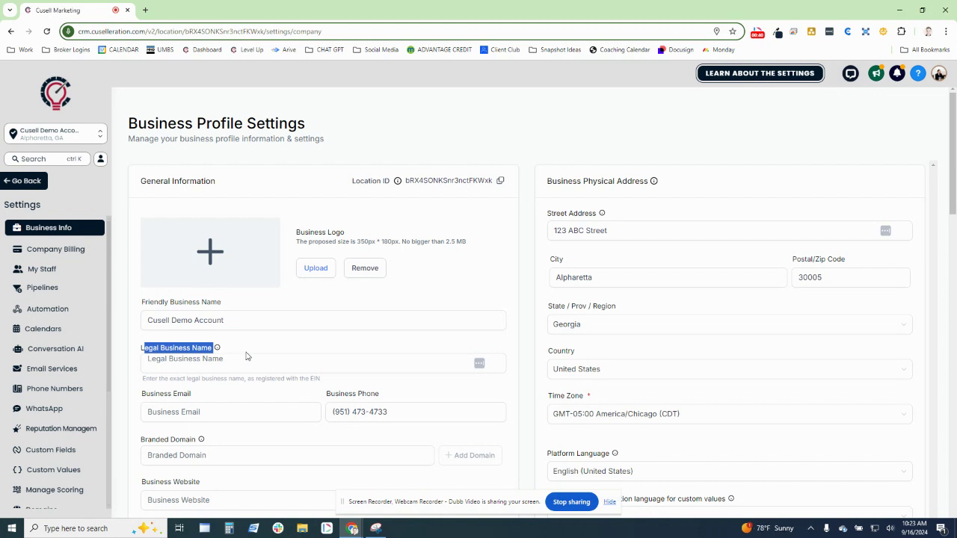
{"action": "left_click", "coordinate": [246, 356]}
{"action": "left_click", "coordinate": [240, 358]}
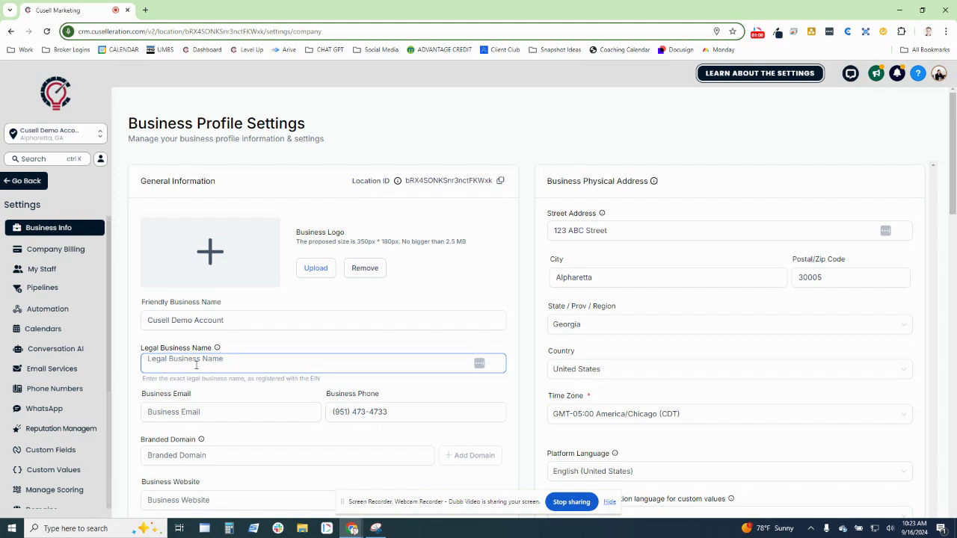
{"action": "left_click", "coordinate": [213, 322]}
{"action": "left_click", "coordinate": [206, 359]}
{"action": "left_click", "coordinate": [192, 391]}
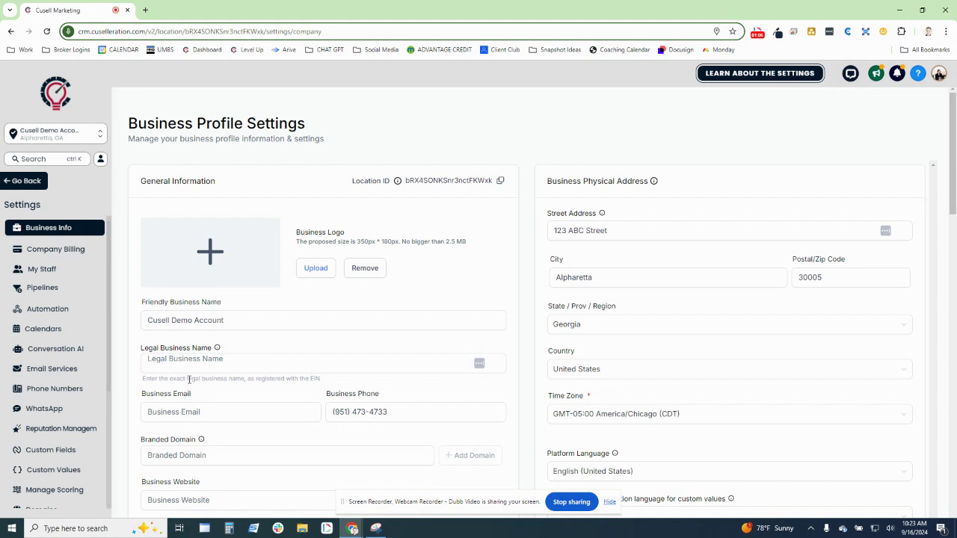
- Enter the owner's full name as the Legal Business Name, leaving Business Email empty
{"action": "left_click", "coordinate": [189, 372]}
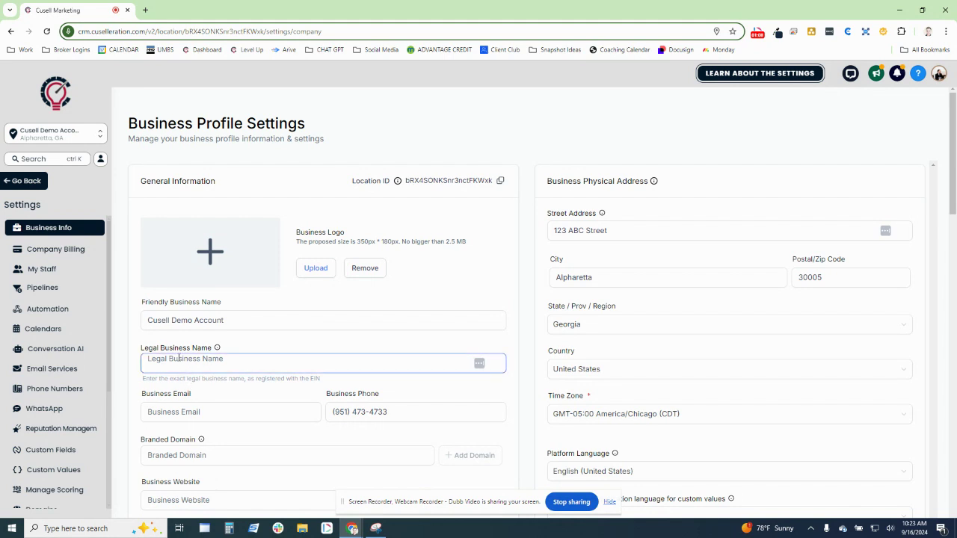
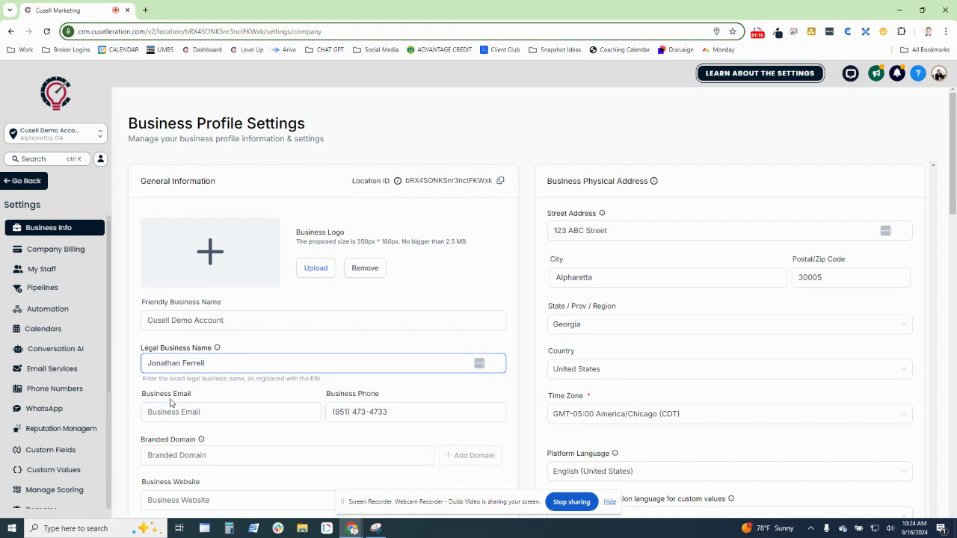
{"action": "left_click_drag", "start_coordinate": [145, 399], "coordinate": [205, 400]}
{"action": "left_click", "coordinate": [285, 404]}
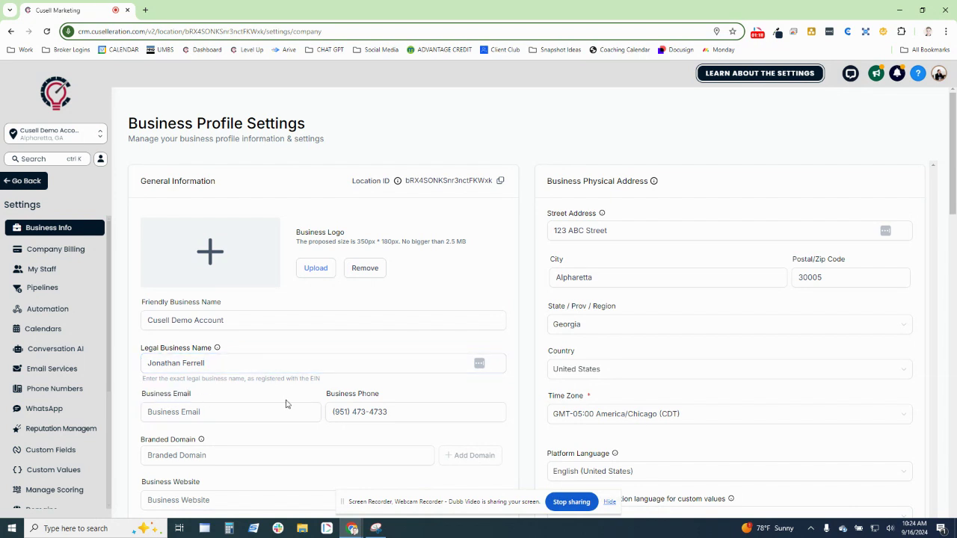
{"action": "left_click_drag", "start_coordinate": [330, 398], "coordinate": [385, 398]}
{"action": "left_click", "coordinate": [363, 394]}
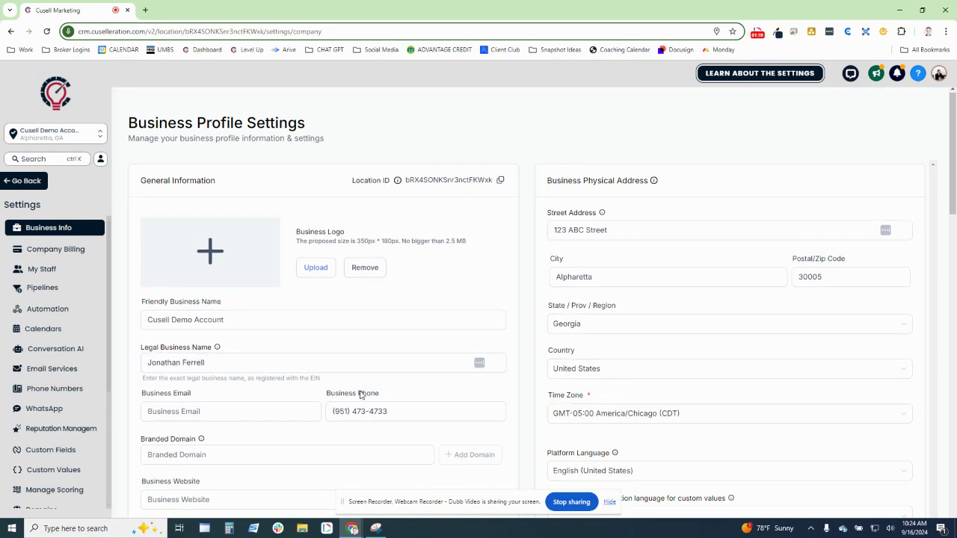
{"action": "scroll", "coordinate": [239, 382], "scroll_direction": "down", "scroll_amount": 1}
{"action": "left_click", "coordinate": [164, 406]}
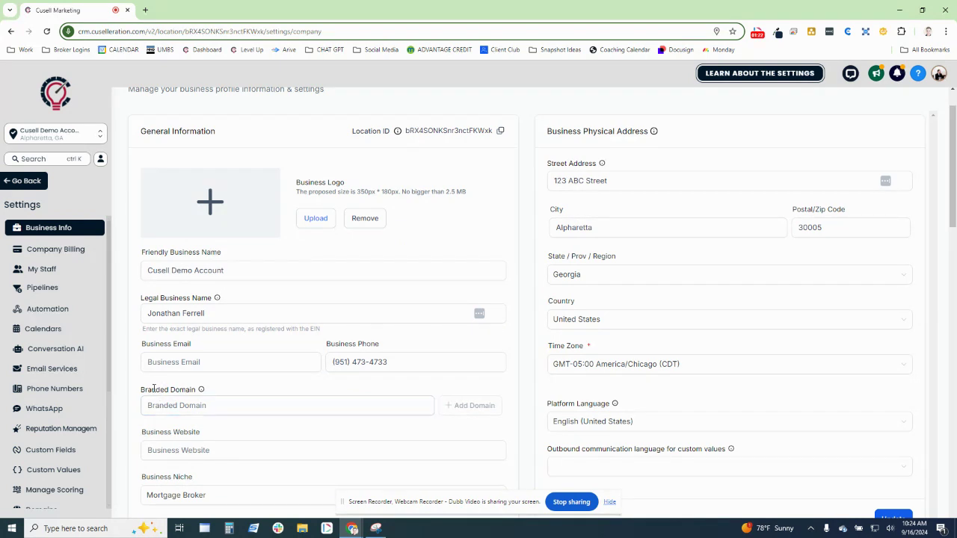
{"action": "left_click_drag", "start_coordinate": [141, 389], "coordinate": [226, 393]}
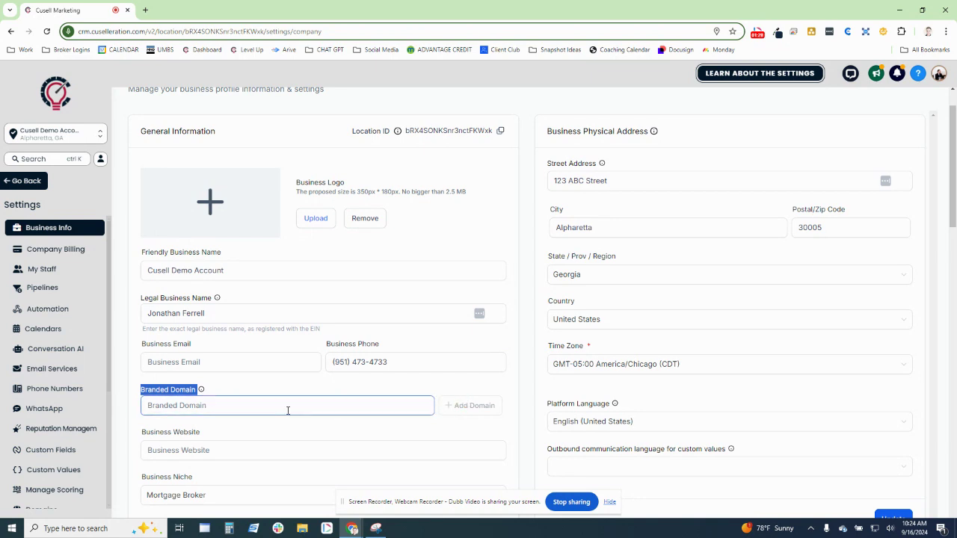
{"action": "left_click", "coordinate": [236, 388]}
{"action": "scroll", "coordinate": [299, 380], "scroll_direction": "down", "scroll_amount": 1}
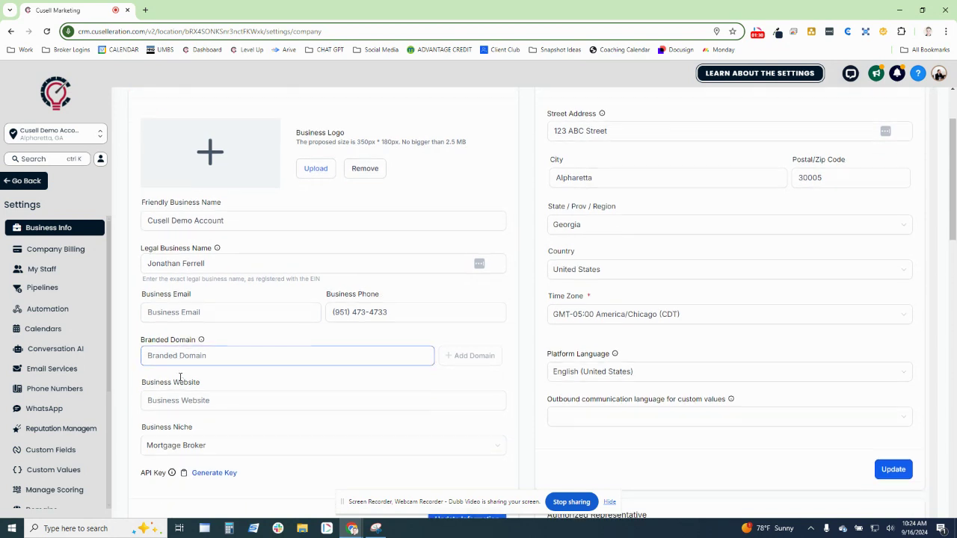
{"action": "left_click_drag", "start_coordinate": [139, 383], "coordinate": [216, 394]}
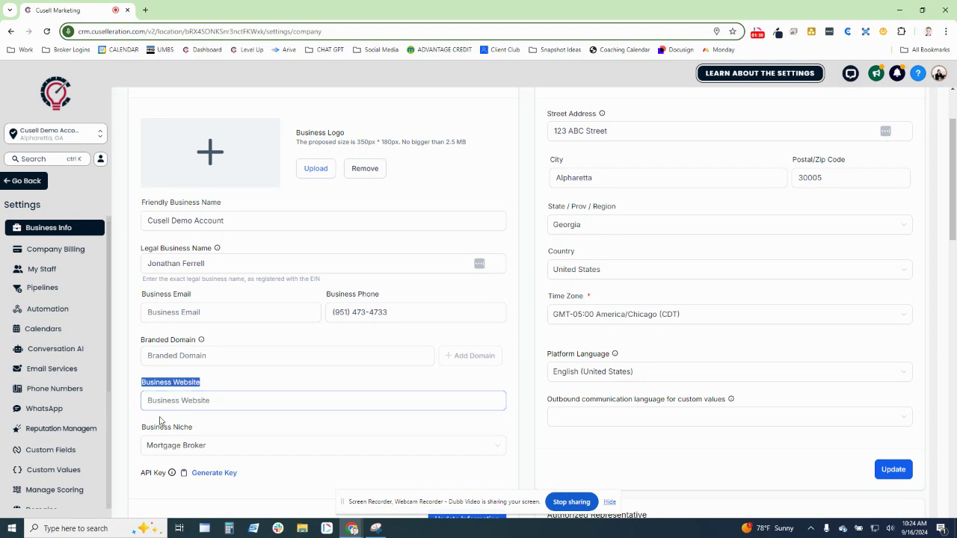
{"action": "left_click", "coordinate": [157, 389]}
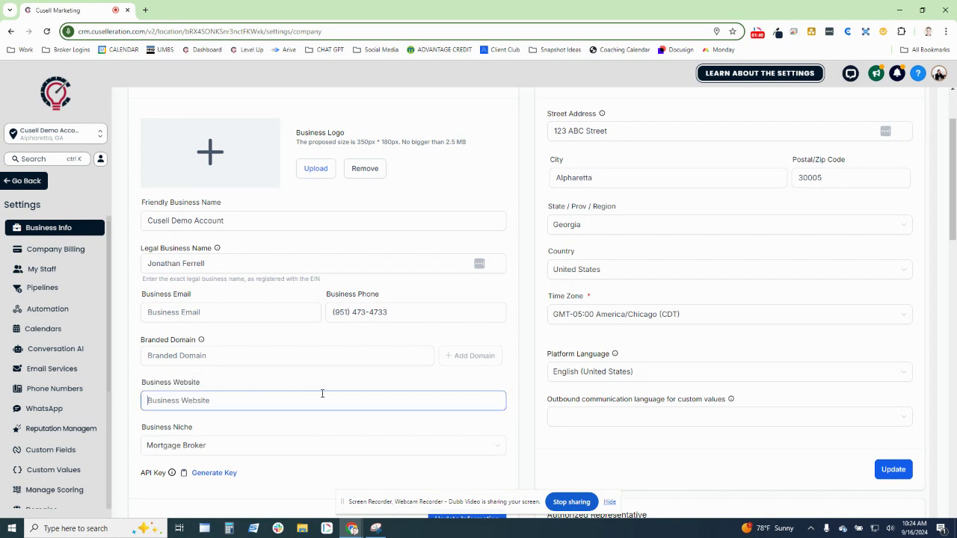
{"action": "left_click_drag", "start_coordinate": [135, 430], "coordinate": [232, 430]}
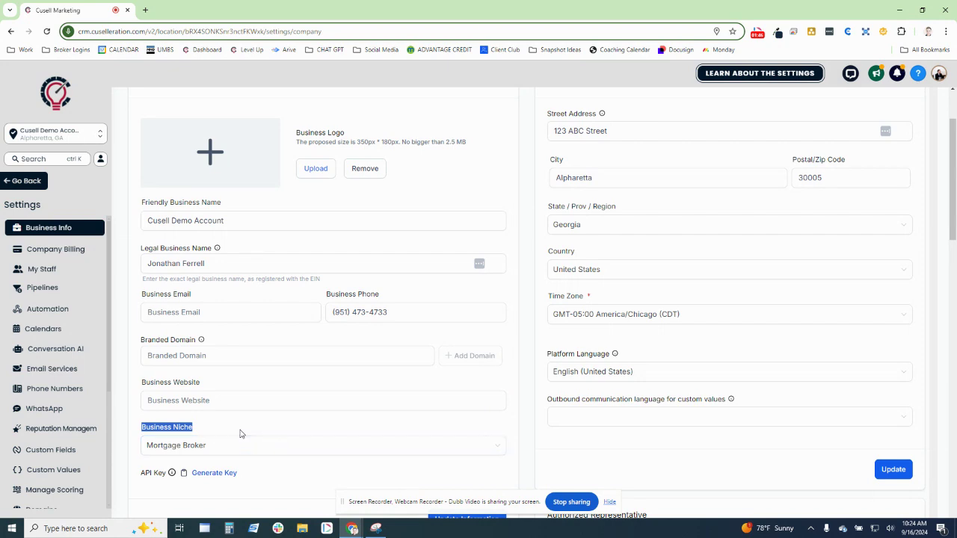
{"action": "left_click", "coordinate": [246, 447]}
{"action": "type", "text": "insura"}
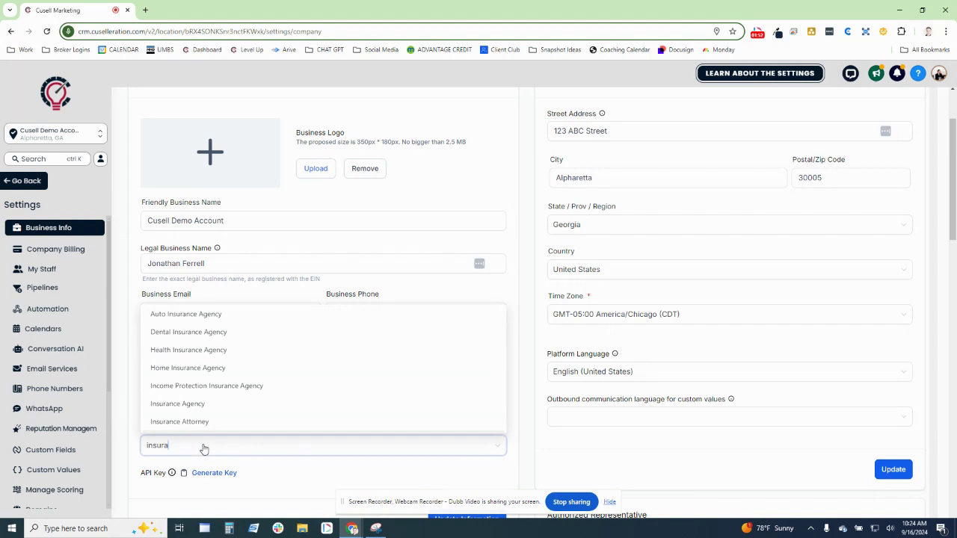
{"action": "key", "text": "ctrl+a"}
{"action": "type", "text": "rea"}
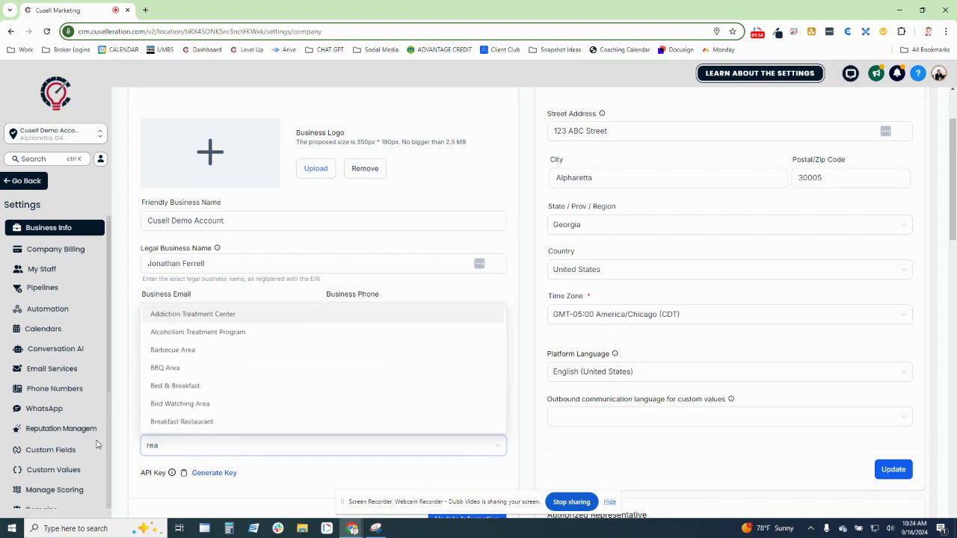
{"action": "type", "text": "l estate"}
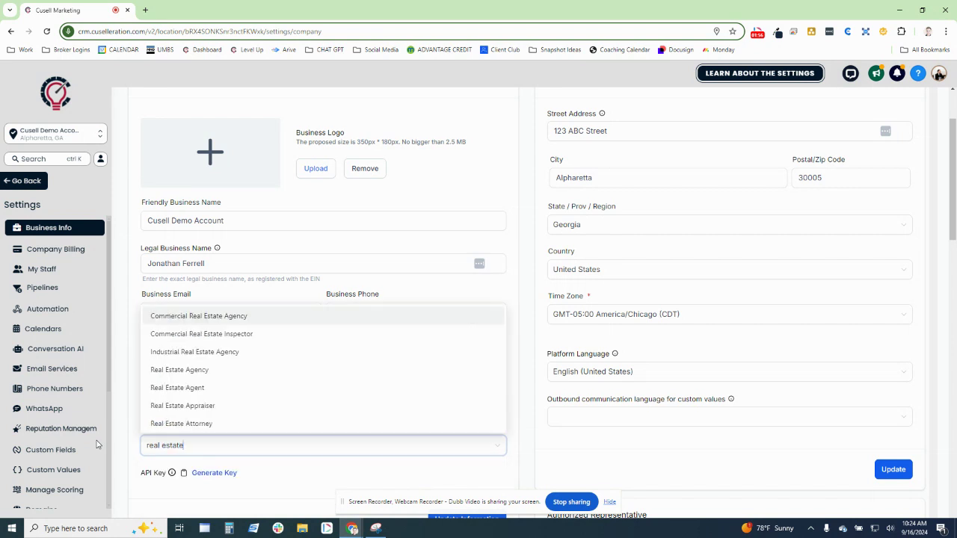
{"action": "left_click", "coordinate": [325, 478]}
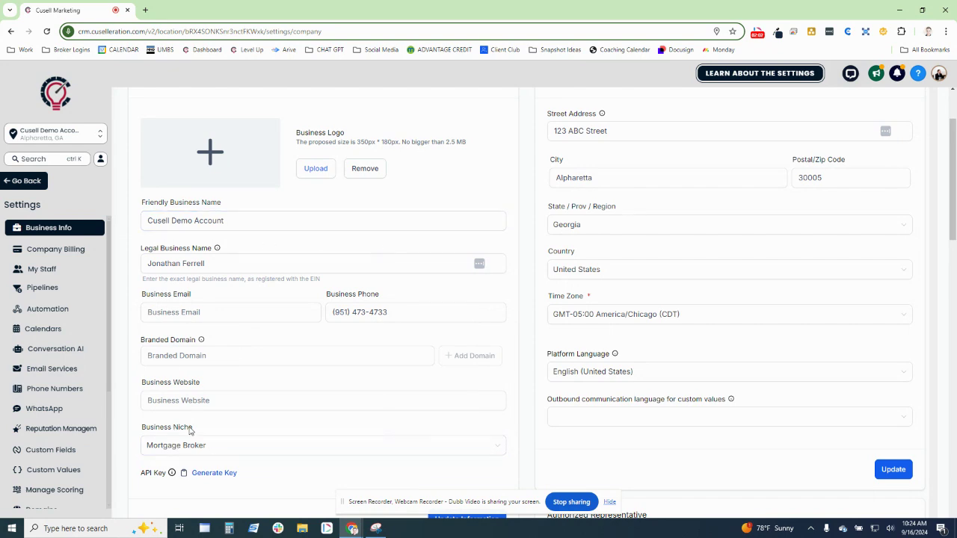
{"action": "scroll", "coordinate": [594, 337], "scroll_direction": "up", "scroll_amount": 2}
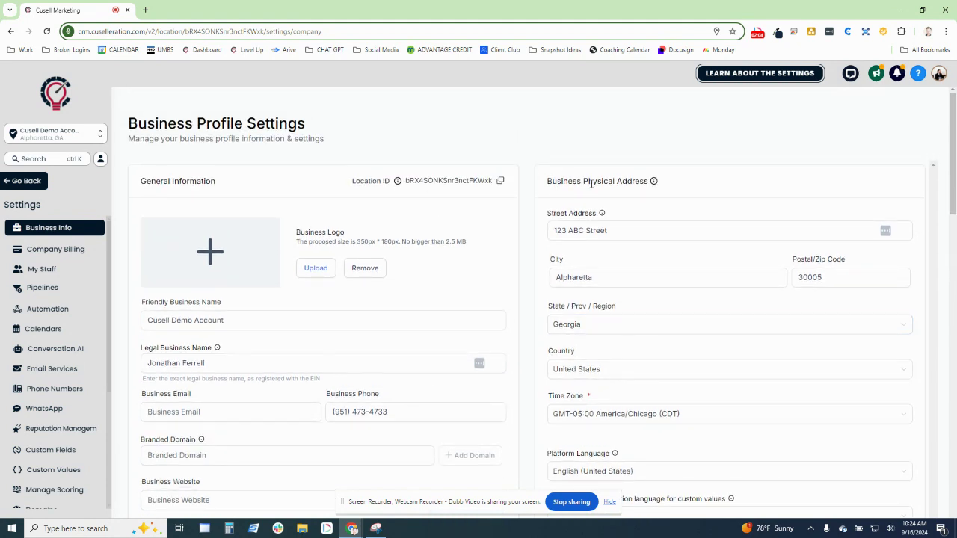
{"action": "left_click_drag", "start_coordinate": [549, 181], "coordinate": [674, 184]}
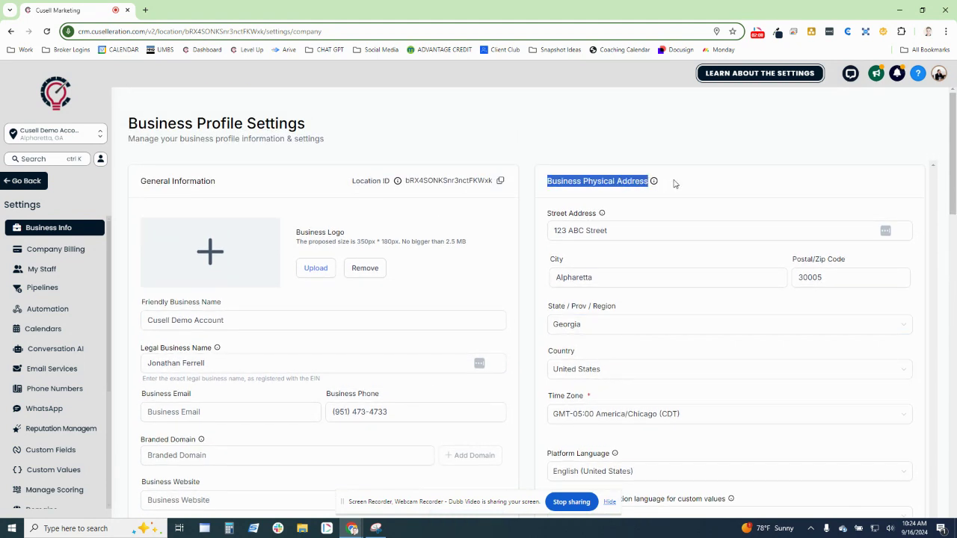
{"action": "left_click", "coordinate": [674, 184]}
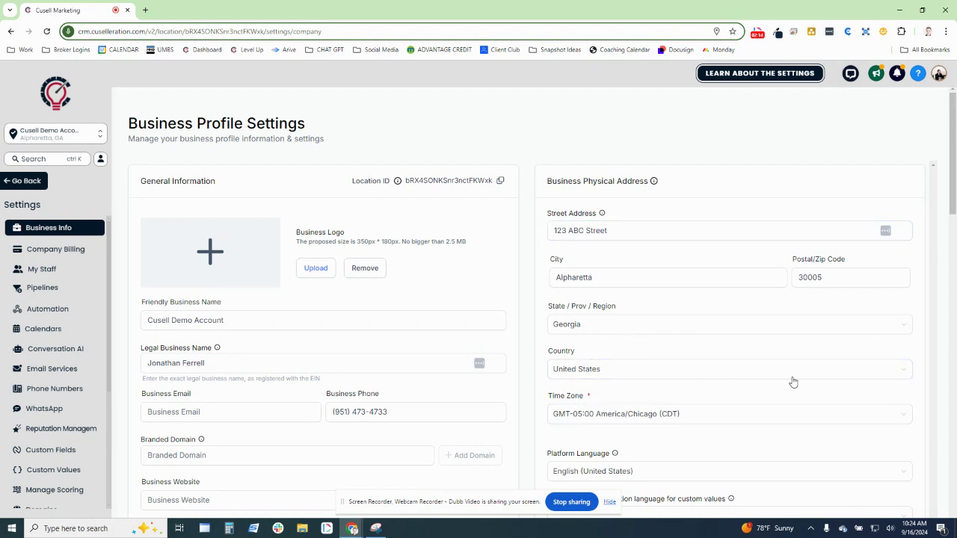
{"action": "scroll", "coordinate": [761, 337], "scroll_direction": "down", "scroll_amount": 2}
{"action": "scroll", "coordinate": [760, 336], "scroll_direction": "down", "scroll_amount": 1}
{"action": "left_click_drag", "start_coordinate": [598, 247], "coordinate": [536, 247]}
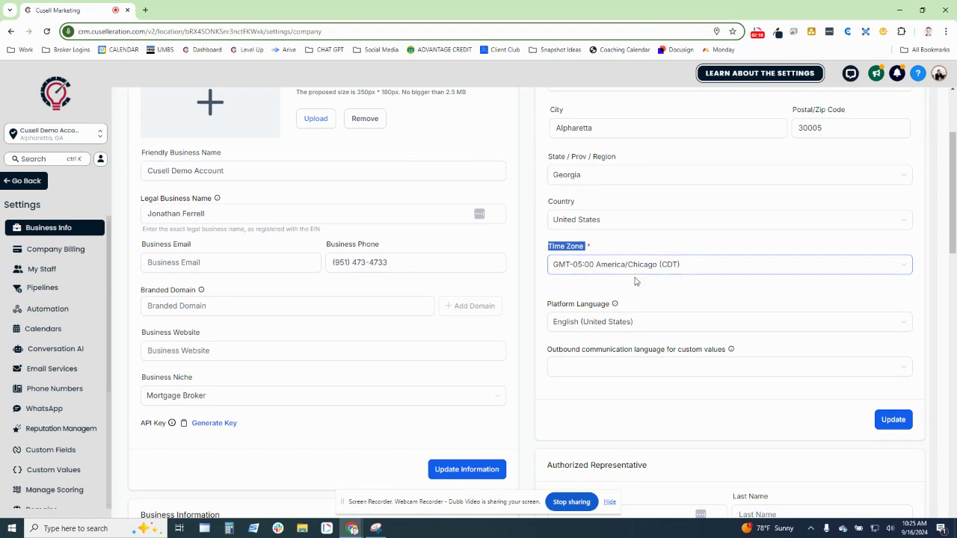
{"action": "scroll", "coordinate": [566, 287], "scroll_direction": "up", "scroll_amount": 3}
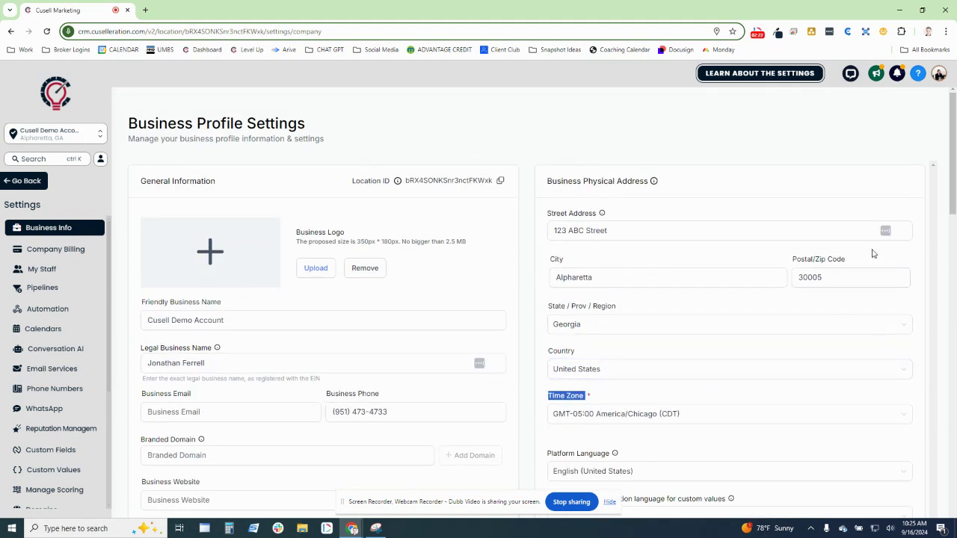
{"action": "scroll", "coordinate": [680, 288], "scroll_direction": "down", "scroll_amount": 3}
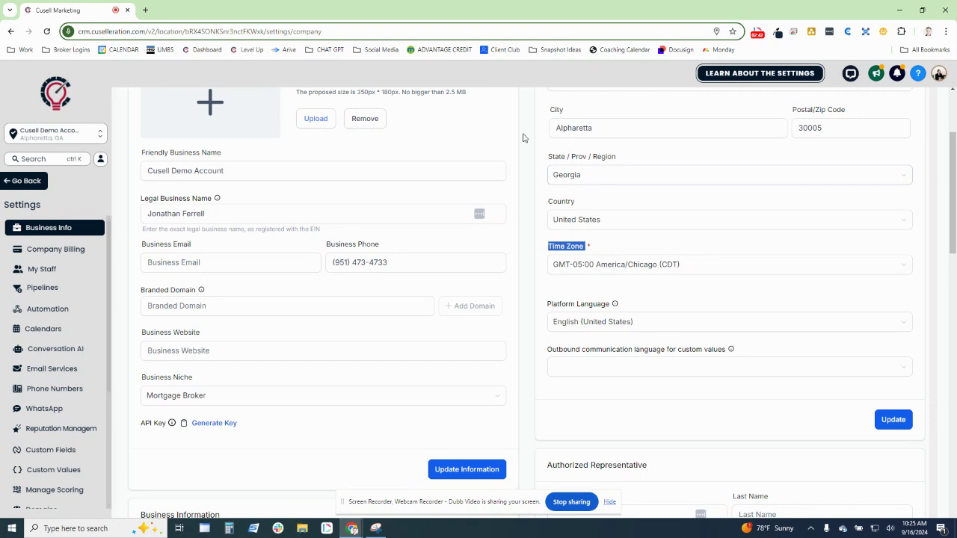
- Set Business Type to Limited Liability Company Or Sole-Proprietorship
{"action": "scroll", "coordinate": [525, 146], "scroll_direction": "down", "scroll_amount": 5}
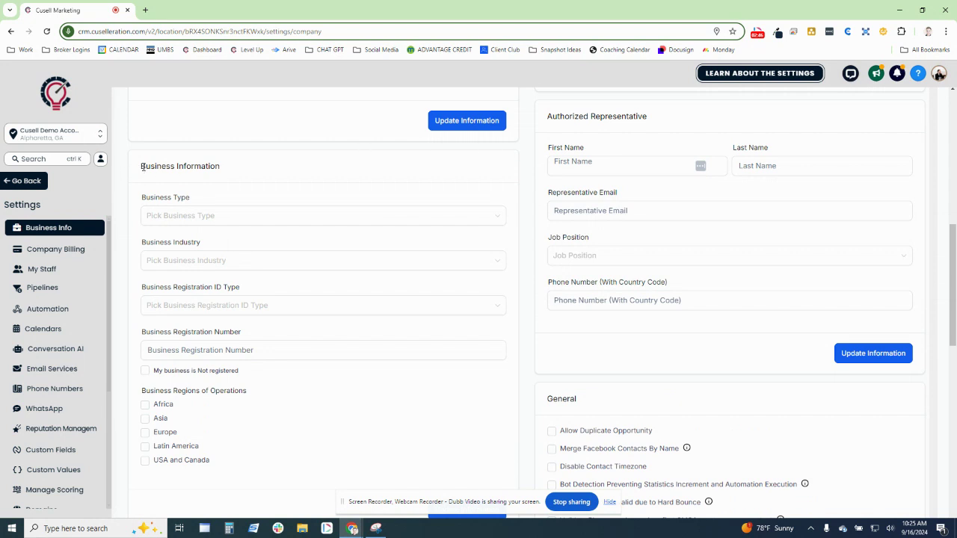
{"action": "left_click_drag", "start_coordinate": [142, 167], "coordinate": [243, 170]}
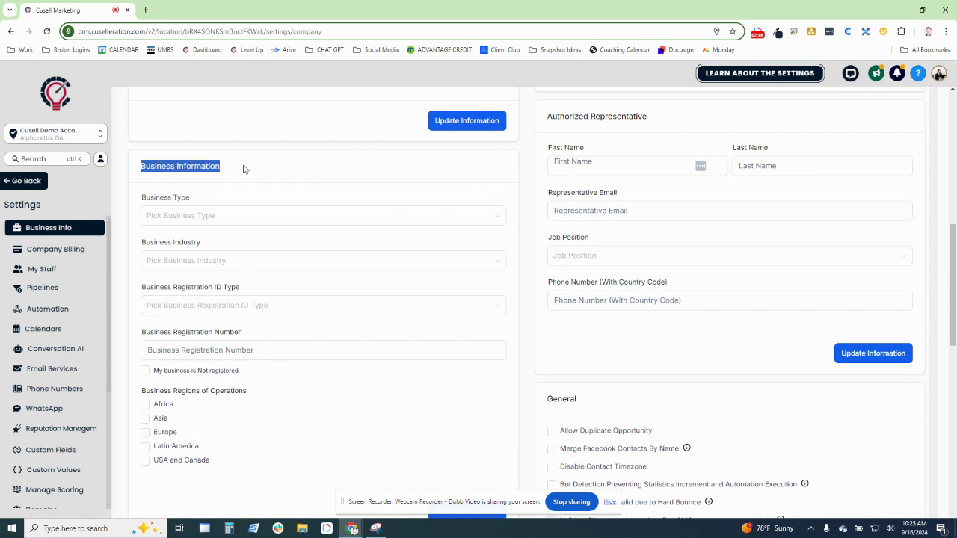
{"action": "left_click", "coordinate": [249, 169]}
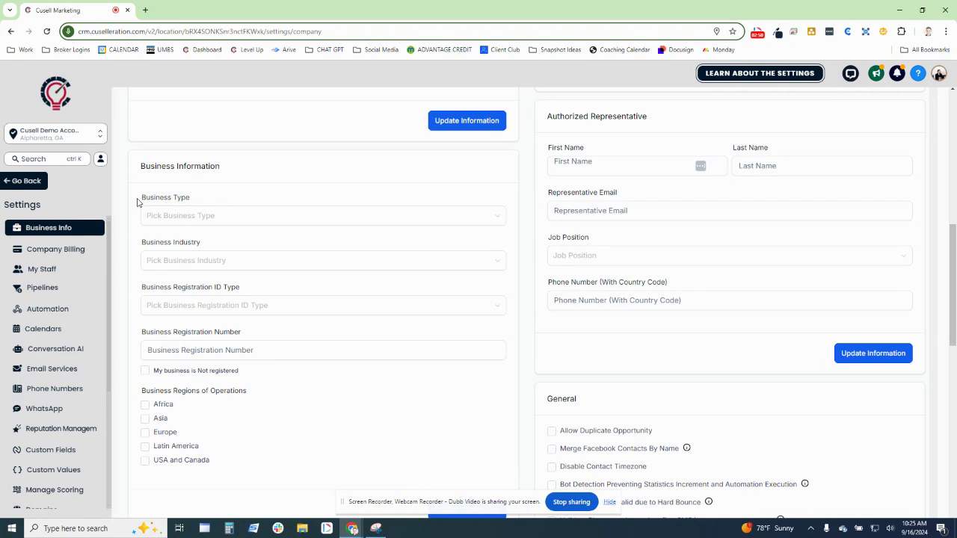
{"action": "left_click", "coordinate": [172, 217]}
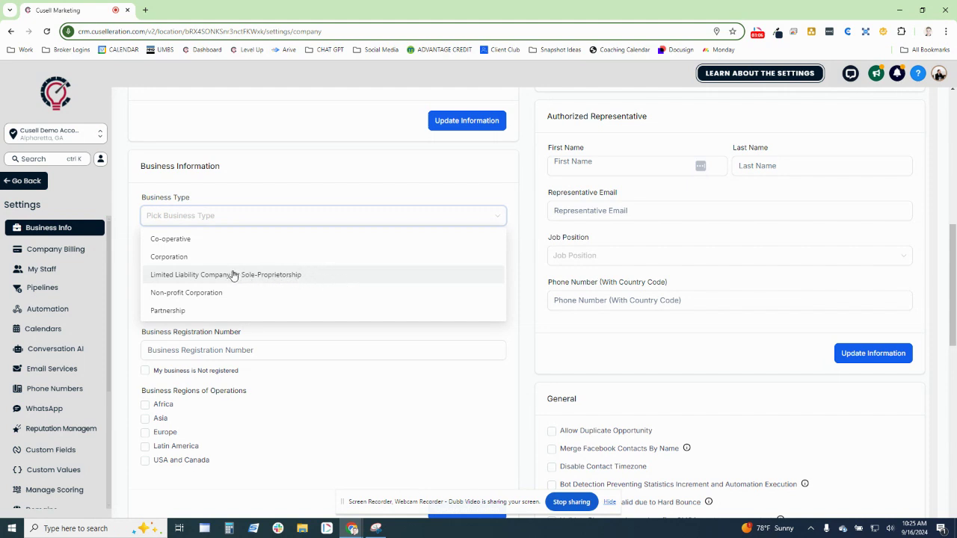
{"action": "left_click", "coordinate": [289, 276]}
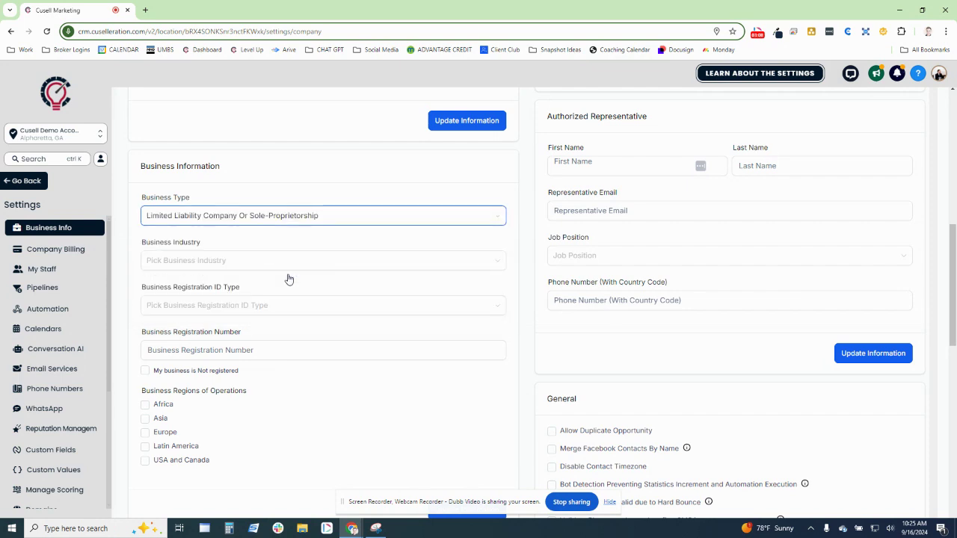
- Set Business Industry to Real Estate
{"action": "left_click_drag", "start_coordinate": [139, 242], "coordinate": [222, 245]}
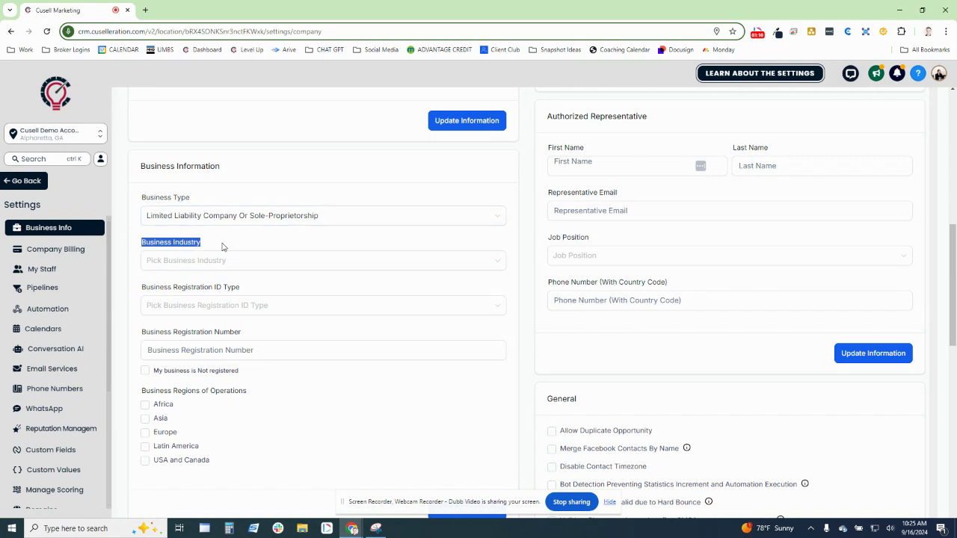
{"action": "left_click", "coordinate": [192, 271]}
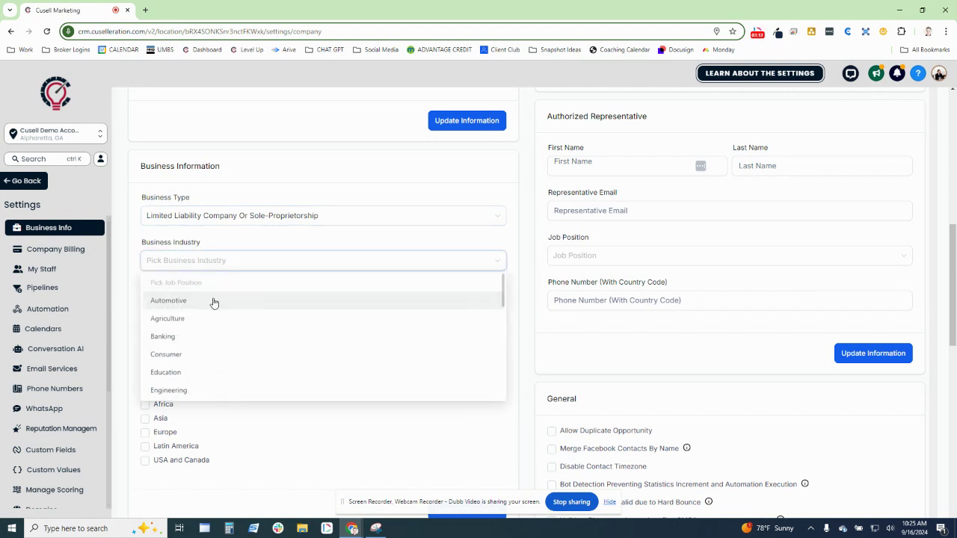
{"action": "scroll", "coordinate": [217, 311], "scroll_direction": "down", "scroll_amount": 3}
{"action": "scroll", "coordinate": [192, 351], "scroll_direction": "down", "scroll_amount": 3}
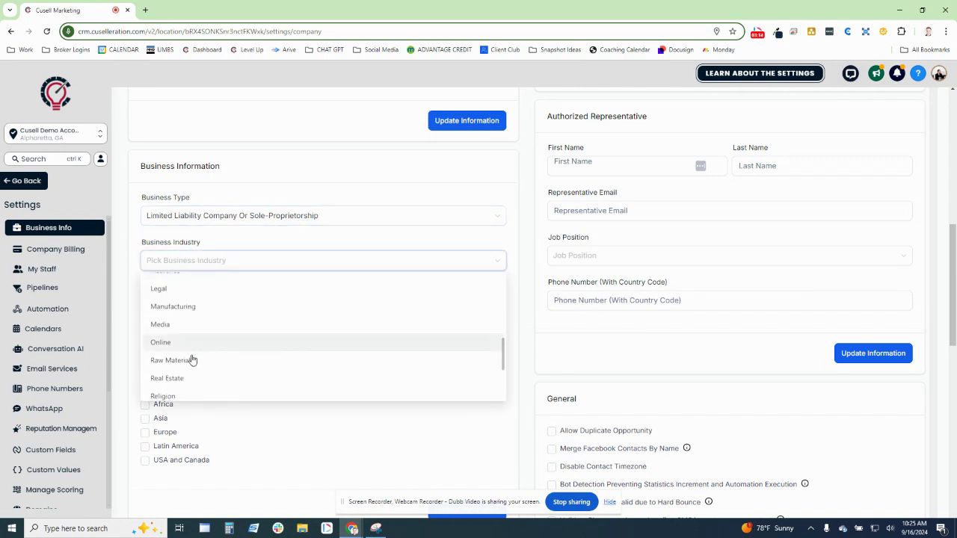
{"action": "left_click", "coordinate": [178, 280]}
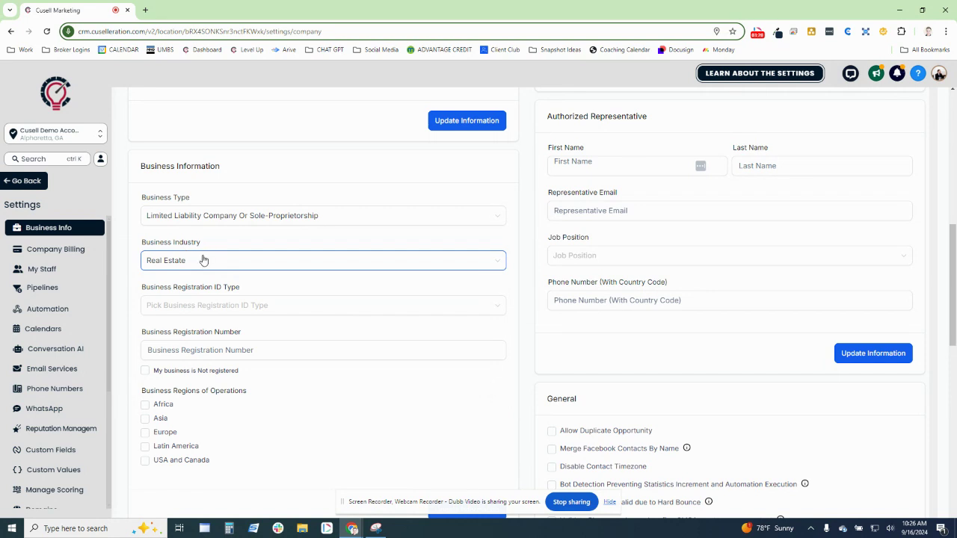
- Change the Business Registration ID Type from Other to USA: Employer Identification Number (EIN)
{"action": "left_click", "coordinate": [221, 304]}
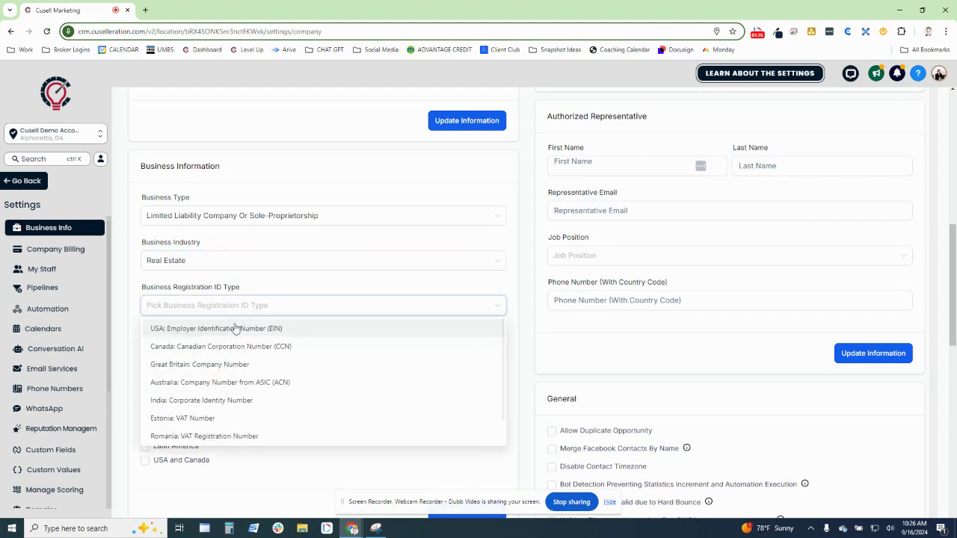
{"action": "scroll", "coordinate": [233, 343], "scroll_direction": "down", "scroll_amount": 1}
{"action": "scroll", "coordinate": [234, 345], "scroll_direction": "up", "scroll_amount": 1}
{"action": "scroll", "coordinate": [284, 342], "scroll_direction": "down", "scroll_amount": 5}
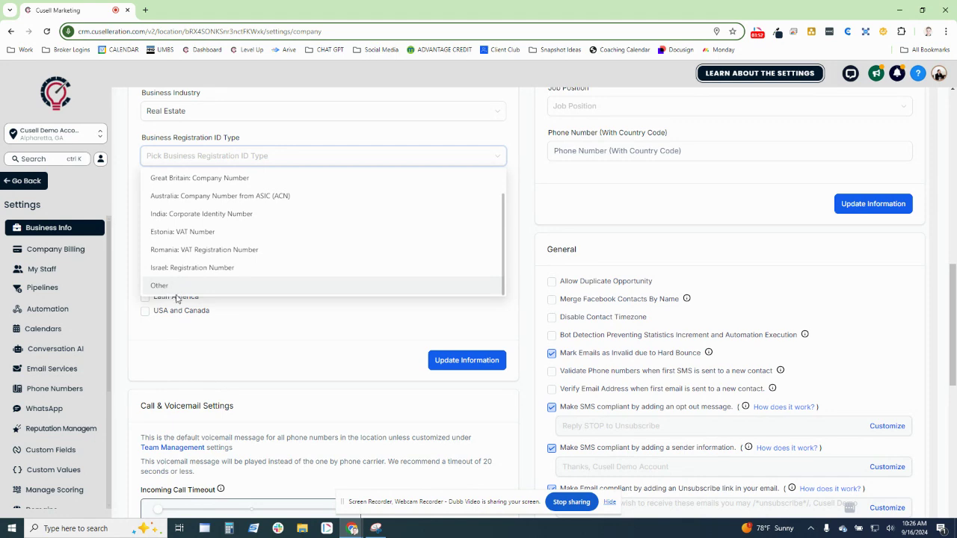
{"action": "scroll", "coordinate": [177, 299], "scroll_direction": "up", "scroll_amount": 5}
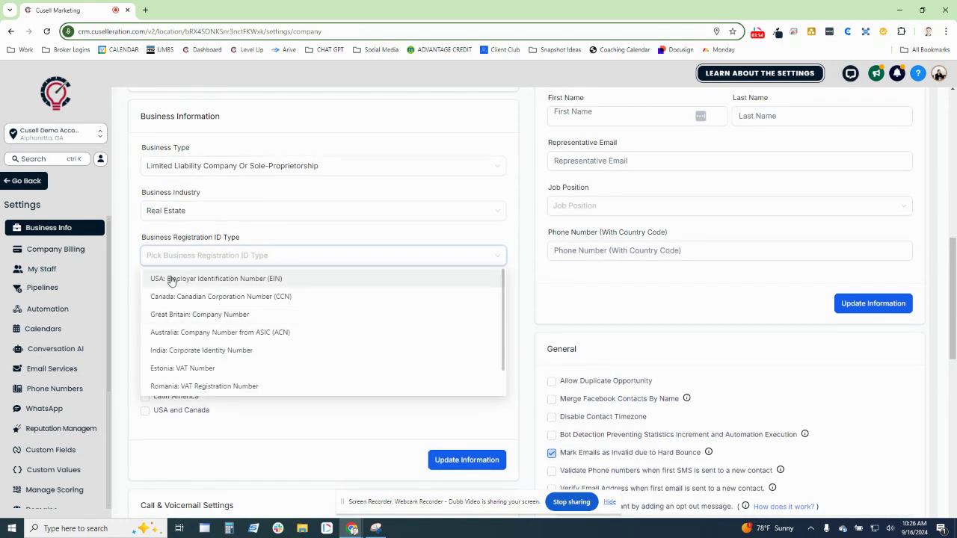
{"action": "scroll", "coordinate": [255, 327], "scroll_direction": "down", "scroll_amount": 3}
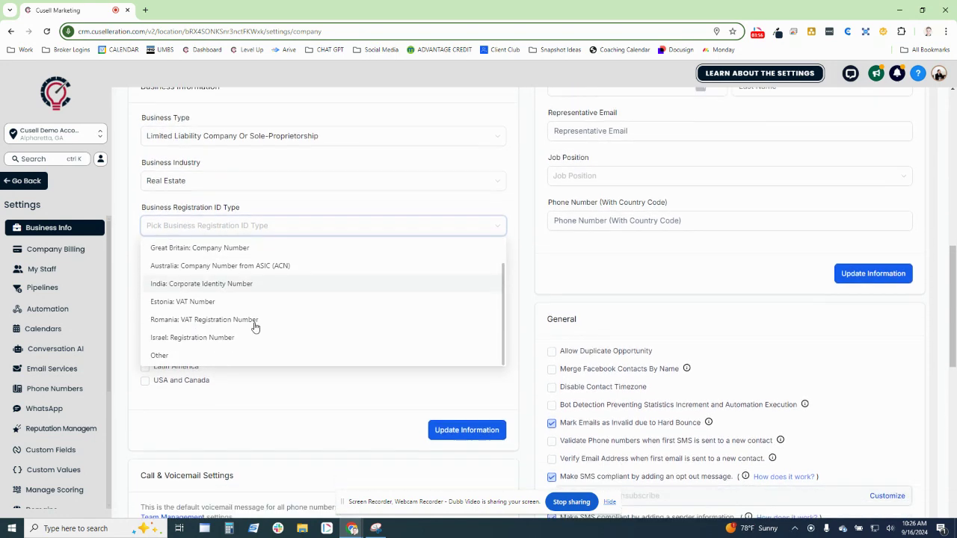
{"action": "scroll", "coordinate": [254, 327], "scroll_direction": "down", "scroll_amount": 1}
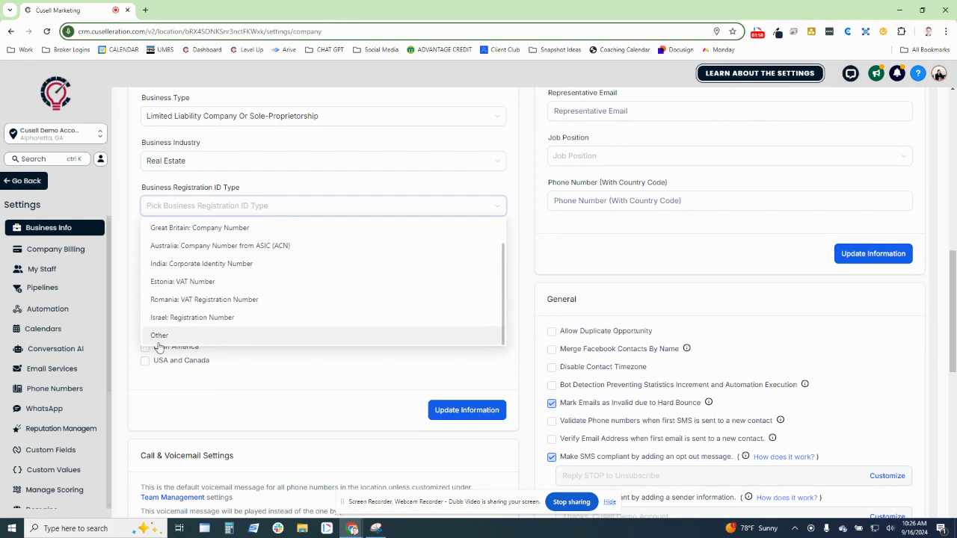
{"action": "left_click", "coordinate": [161, 336]}
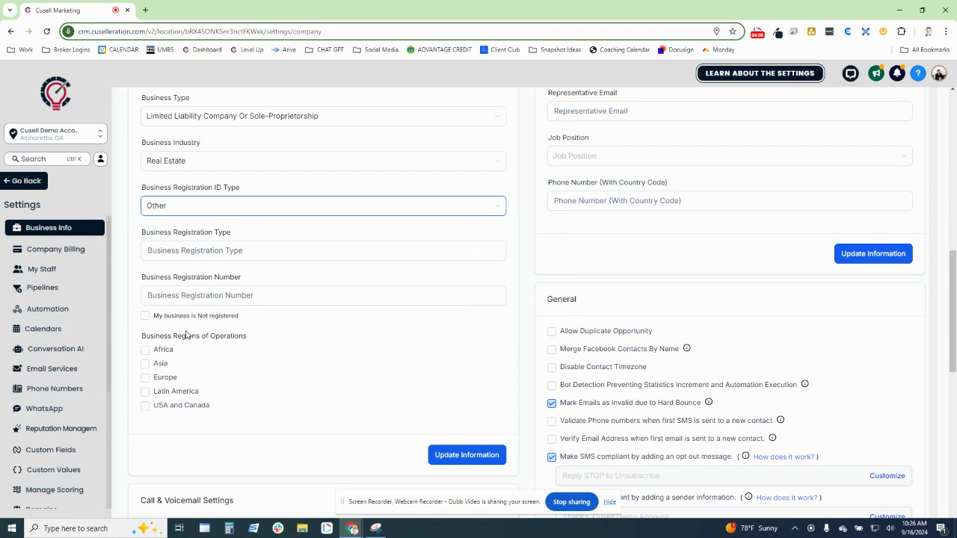
{"action": "left_click", "coordinate": [191, 207]}
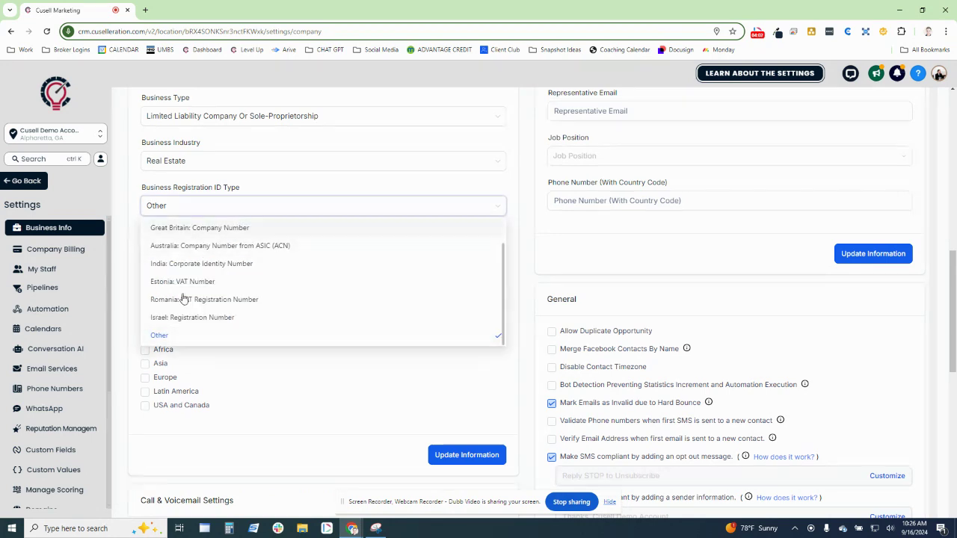
{"action": "scroll", "coordinate": [183, 247], "scroll_direction": "up", "scroll_amount": 2}
{"action": "left_click", "coordinate": [184, 376]}
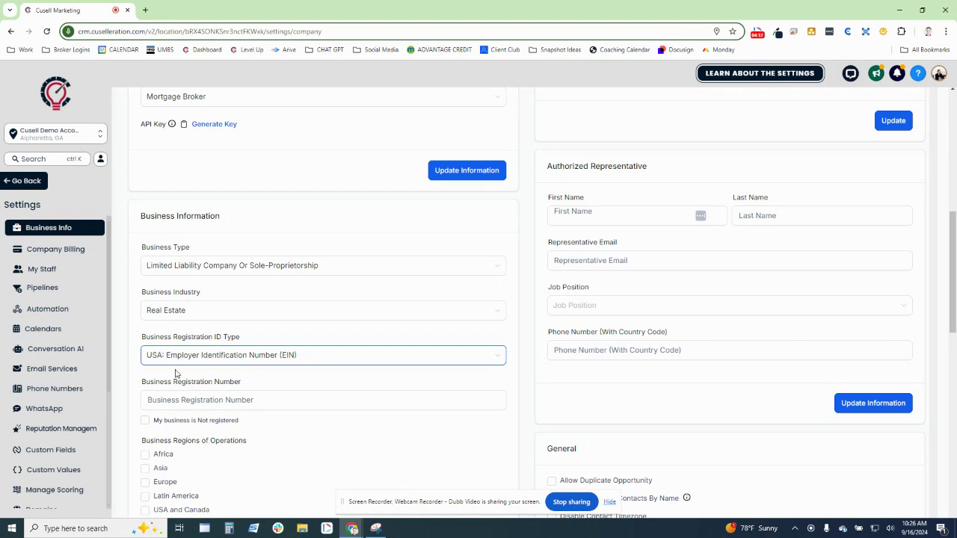
- Tick 'My business is Not registered' and USA and Canada as region, then save
{"action": "left_click", "coordinate": [145, 421]}
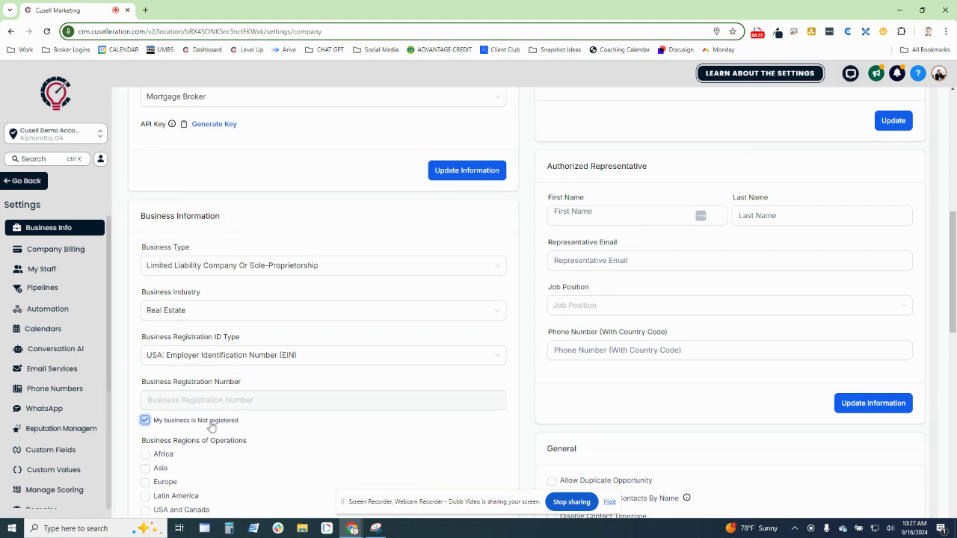
{"action": "left_click", "coordinate": [167, 421]}
{"action": "left_click", "coordinate": [178, 400]}
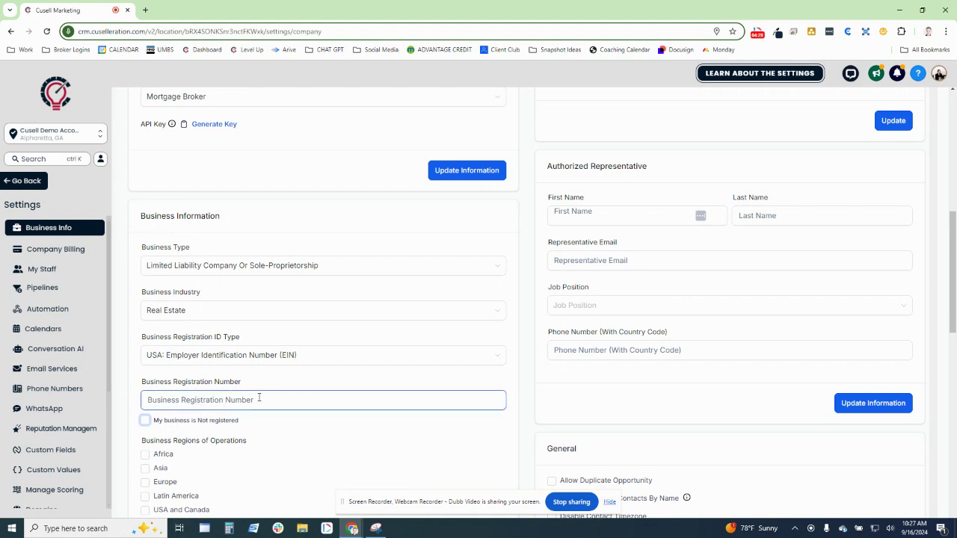
{"action": "scroll", "coordinate": [259, 400], "scroll_direction": "down", "scroll_amount": 1}
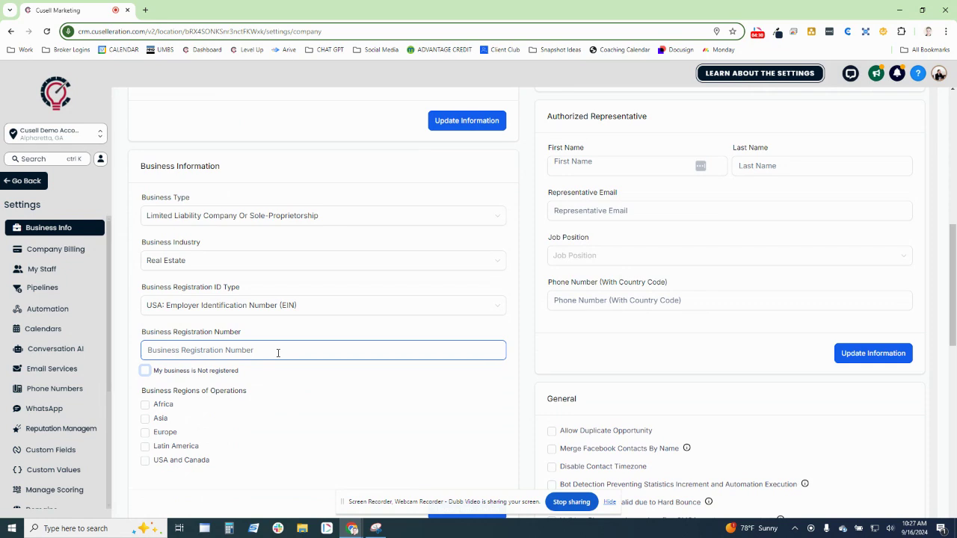
{"action": "scroll", "coordinate": [278, 353], "scroll_direction": "down", "scroll_amount": 2}
{"action": "left_click_drag", "start_coordinate": [141, 292], "coordinate": [261, 293]}
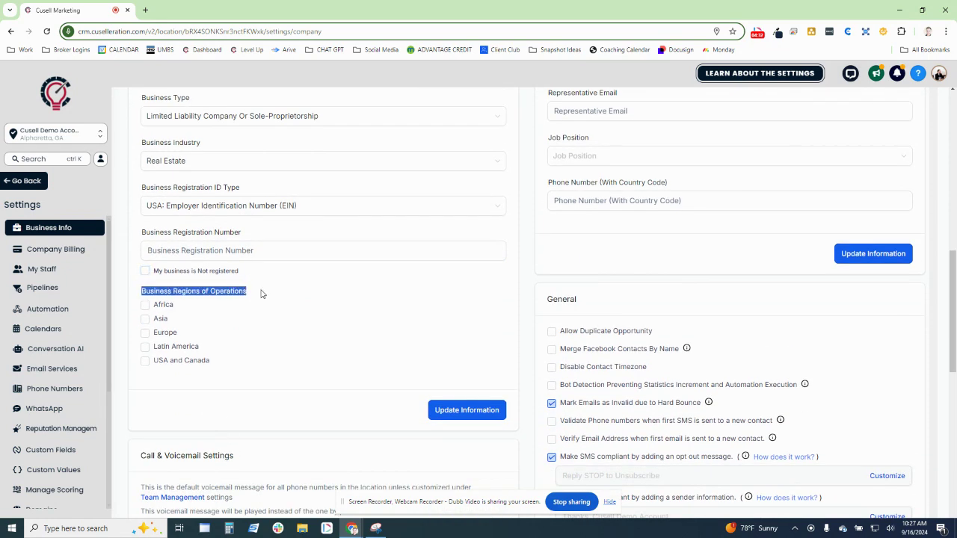
{"action": "left_click", "coordinate": [145, 362]}
{"action": "left_click", "coordinate": [145, 271]}
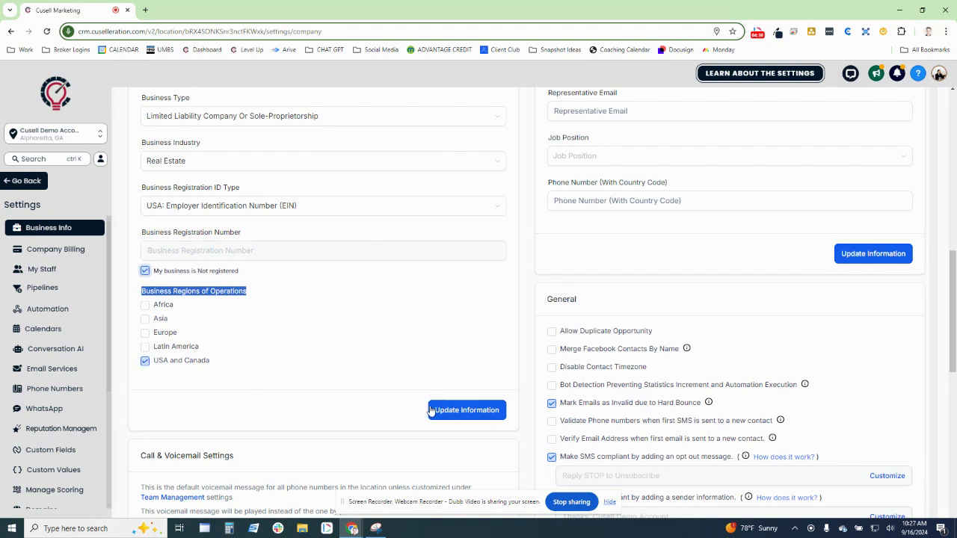
{"action": "left_click", "coordinate": [431, 411]}
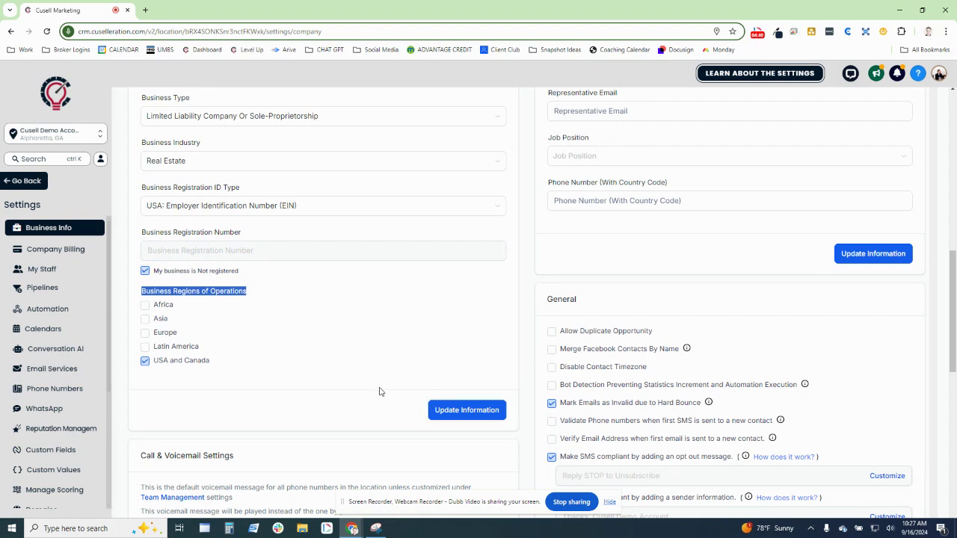
{"action": "scroll", "coordinate": [447, 401], "scroll_direction": "up", "scroll_amount": 3}
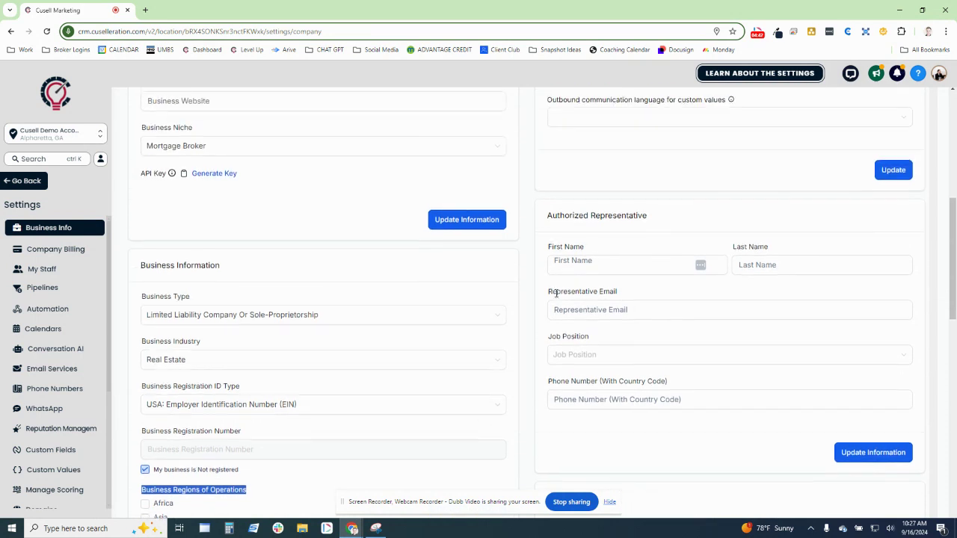
- Enter the authorized representative's first name, last name and email address
{"action": "left_click_drag", "start_coordinate": [545, 216], "coordinate": [712, 223]}
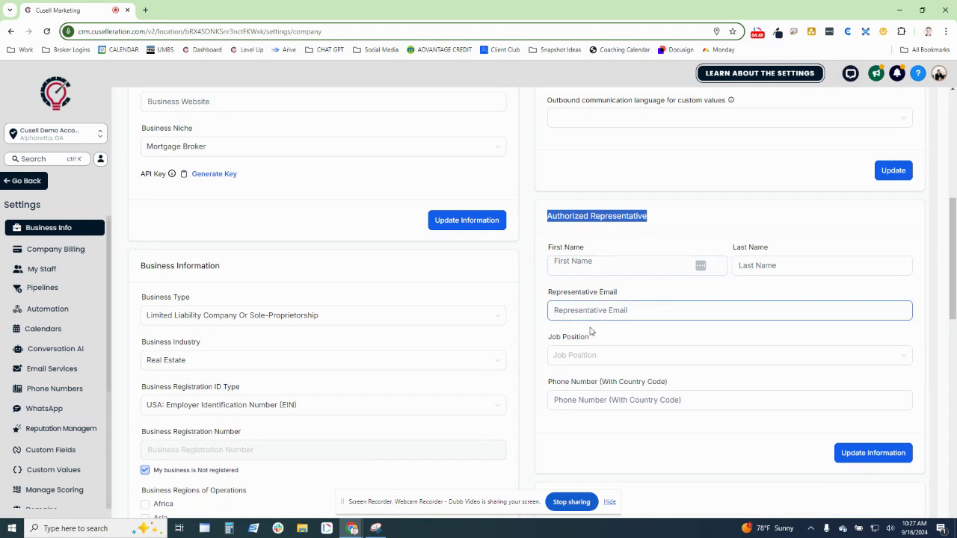
{"action": "left_click", "coordinate": [550, 383]}
{"action": "left_click_drag", "start_coordinate": [549, 384], "coordinate": [680, 387]}
{"action": "left_click", "coordinate": [650, 402]}
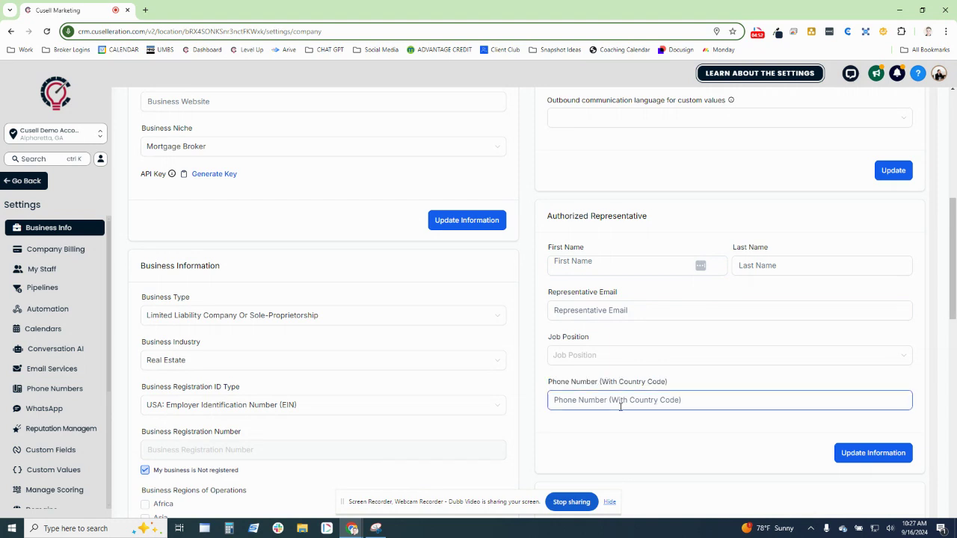
{"action": "left_click", "coordinate": [540, 398]}
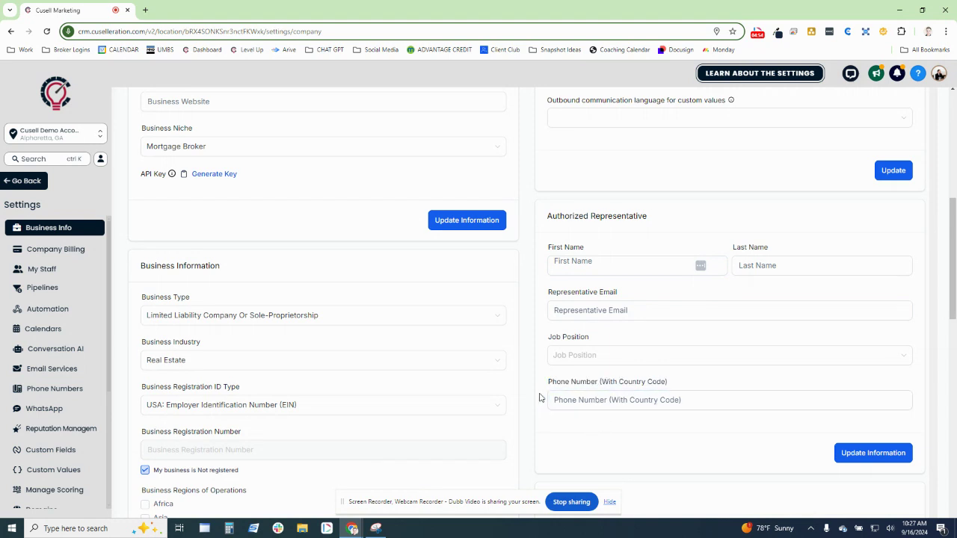
{"action": "left_click", "coordinate": [585, 404]}
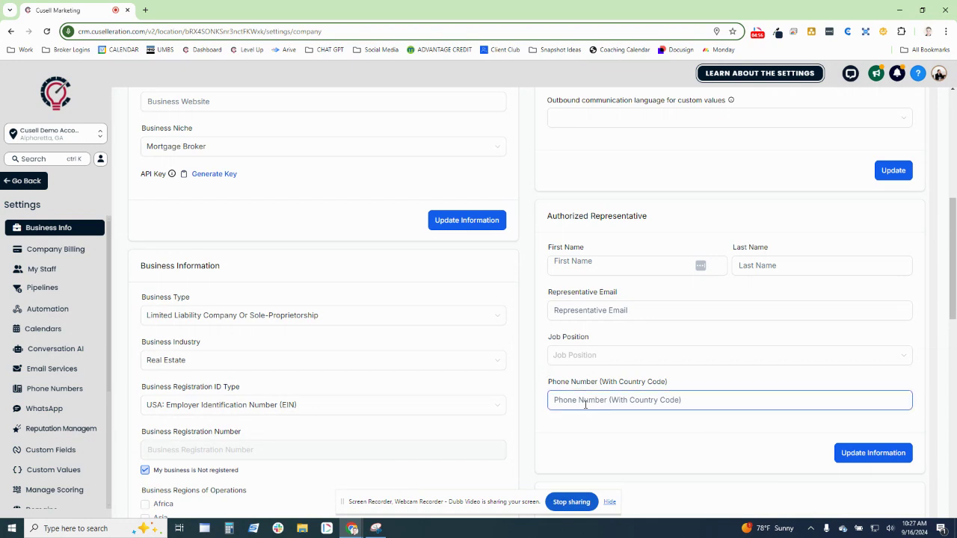
{"action": "left_click", "coordinate": [605, 268]}
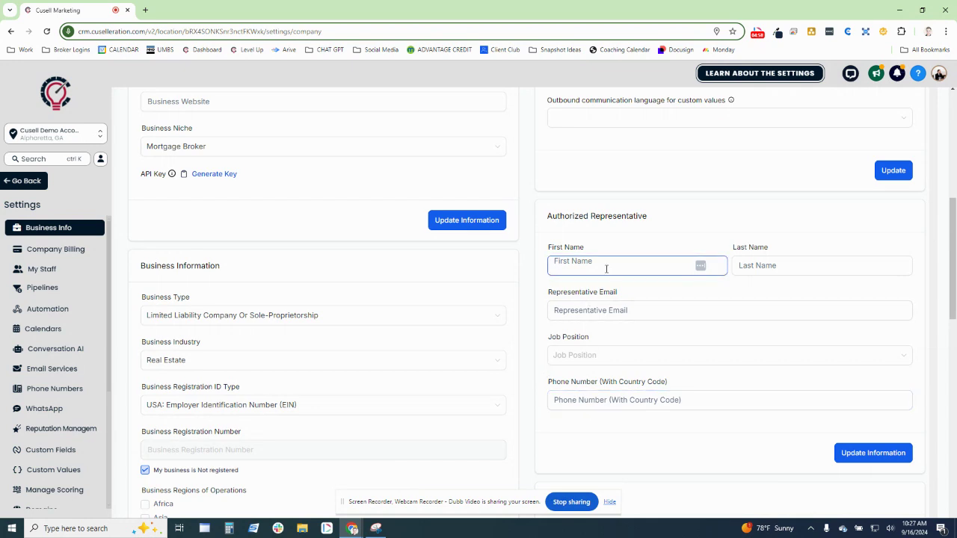
{"action": "key", "text": "Tab"}
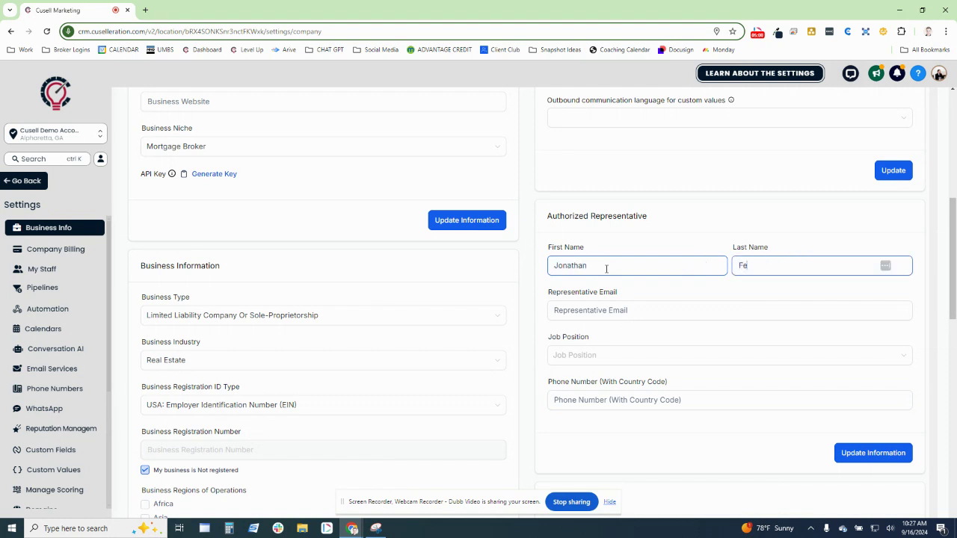
{"action": "key", "text": "Tab"}
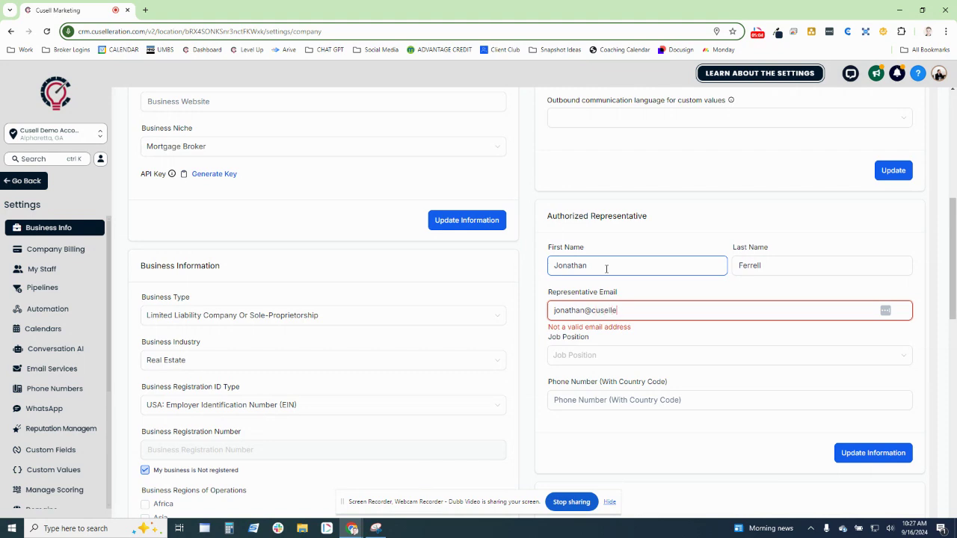
- Set the job position to Other, add the representative's phone number, and save
{"action": "left_click", "coordinate": [591, 355]}
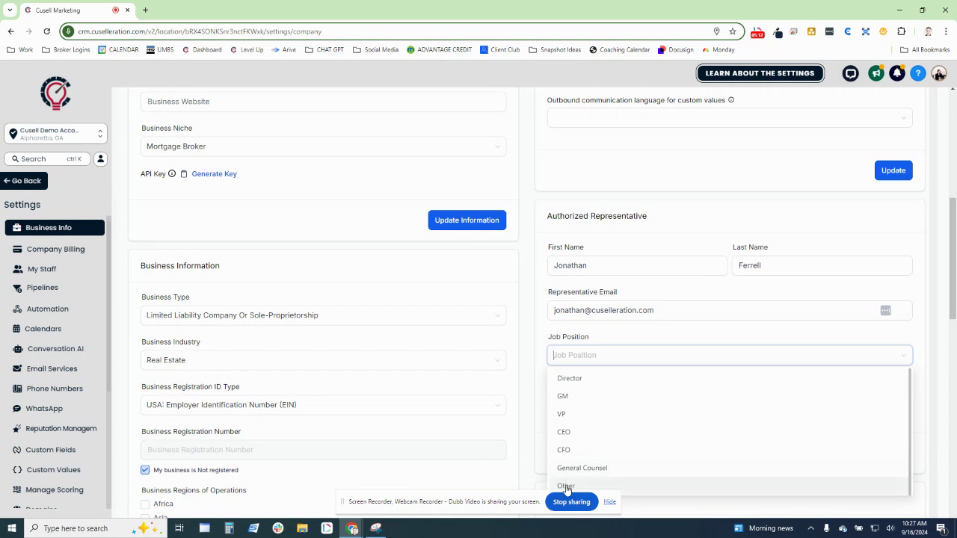
{"action": "left_click", "coordinate": [673, 489]}
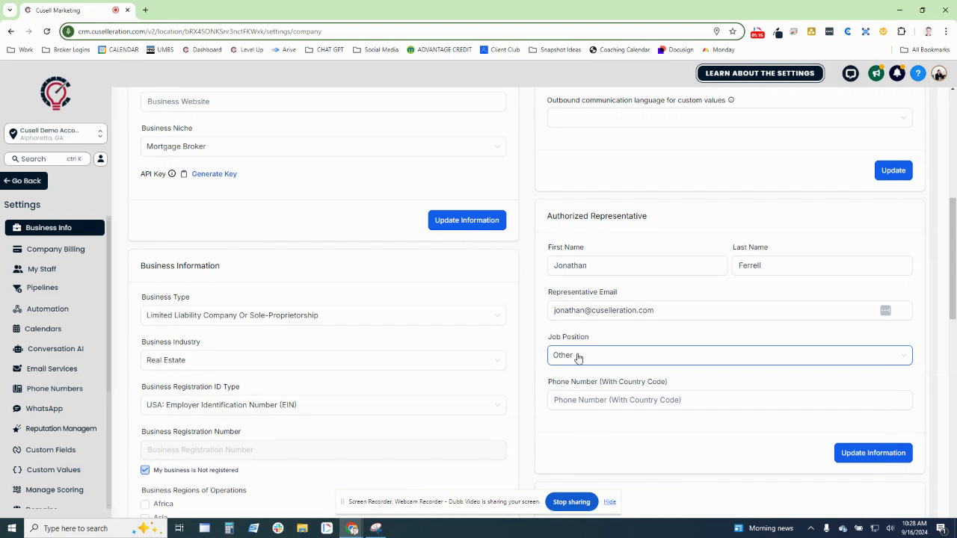
{"action": "left_click", "coordinate": [602, 359]}
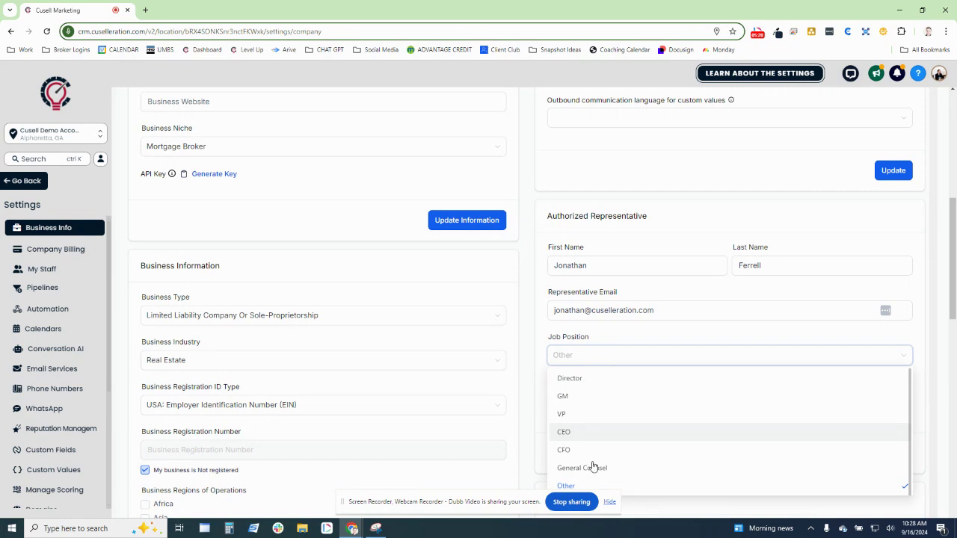
{"action": "left_click", "coordinate": [622, 489]}
{"action": "left_click", "coordinate": [583, 402]}
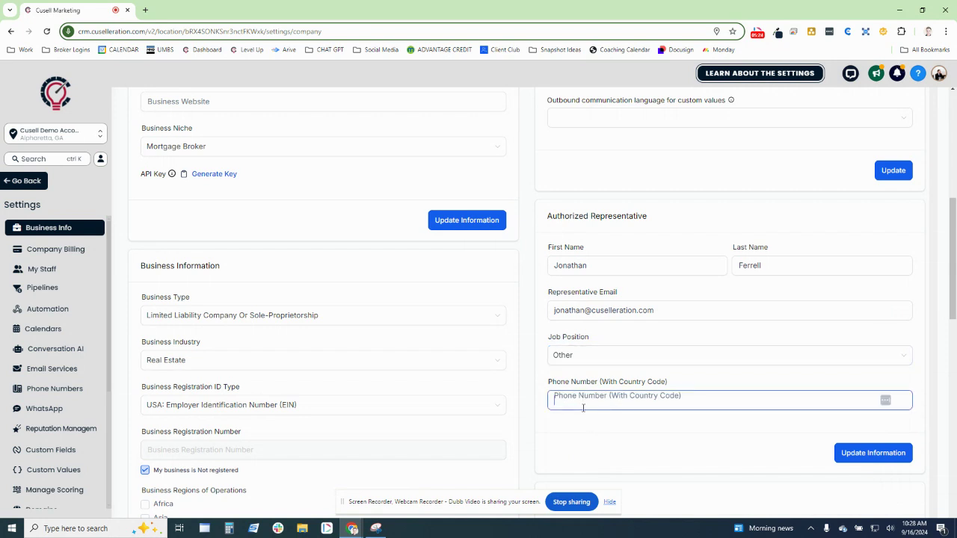
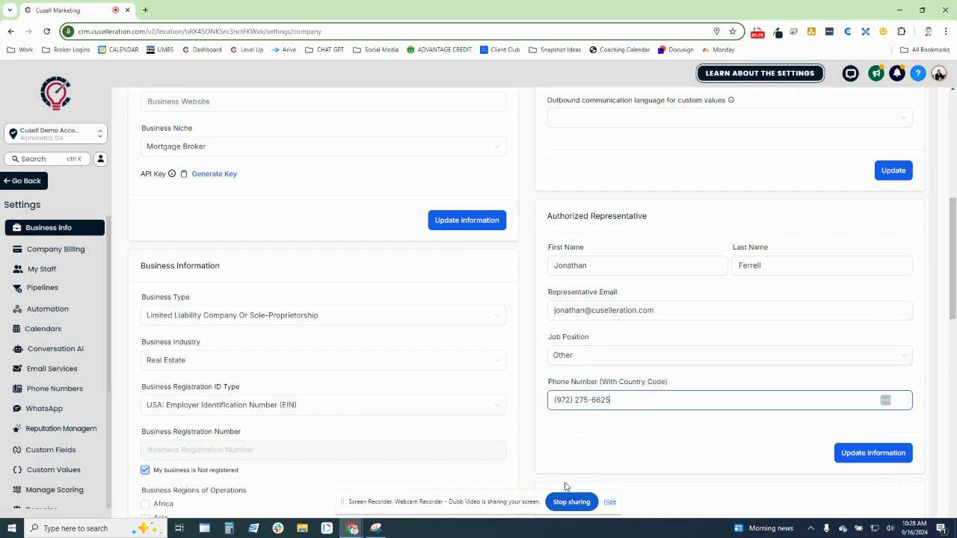
{"action": "left_click", "coordinate": [628, 453]}
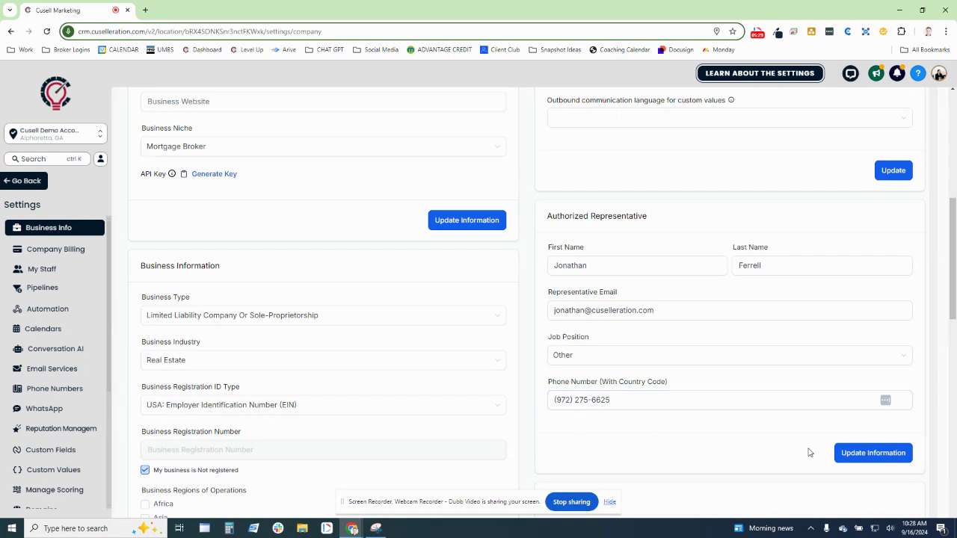
{"action": "left_click", "coordinate": [871, 454]}
{"action": "scroll", "coordinate": [662, 403], "scroll_direction": "down", "scroll_amount": 3}
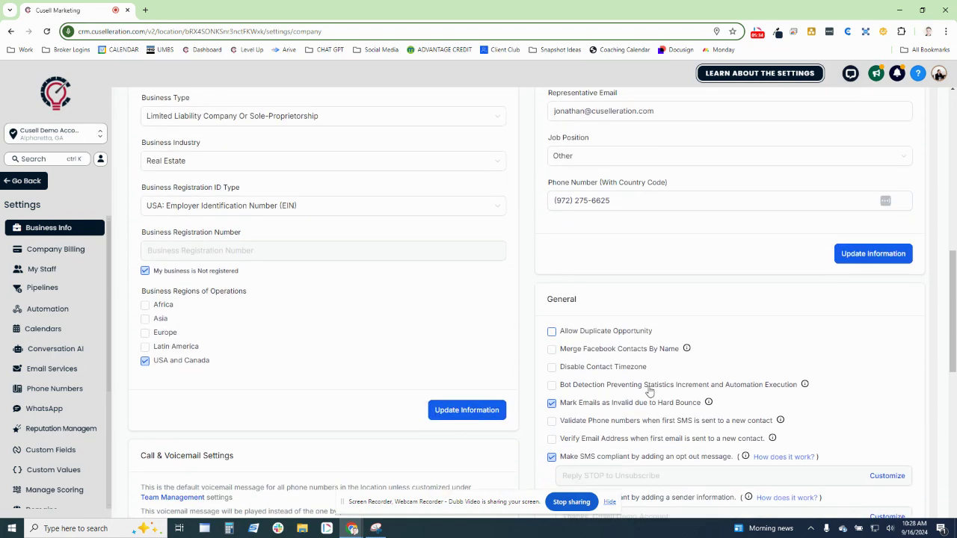
- Tick Bot Detection and Validate Phone numbers in the General options
{"action": "scroll", "coordinate": [649, 392], "scroll_direction": "down", "scroll_amount": 1}
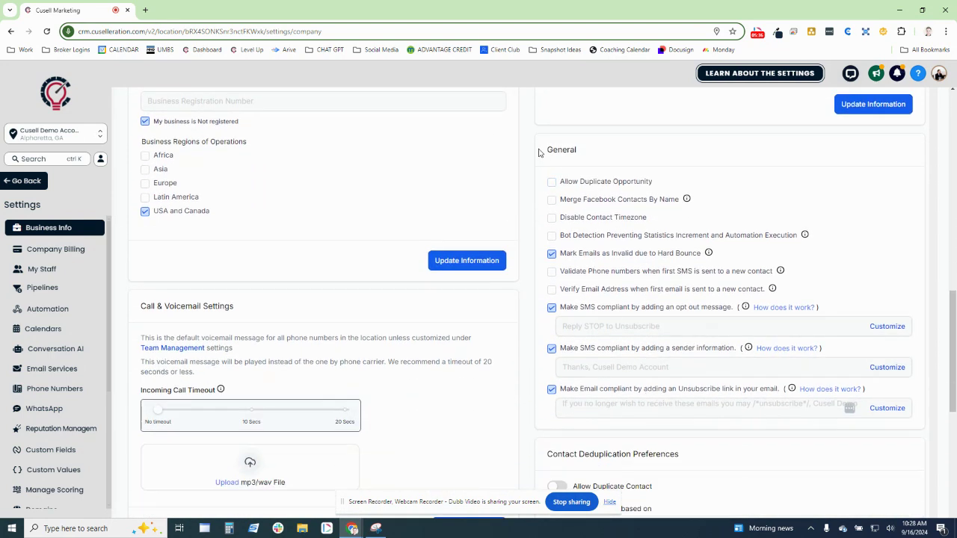
{"action": "left_click_drag", "start_coordinate": [542, 151], "coordinate": [587, 155]}
{"action": "left_click", "coordinate": [613, 158]}
{"action": "left_click", "coordinate": [552, 236]}
{"action": "left_click", "coordinate": [552, 271]}
- Cancel the Disable Opt Out prompt to keep the opt-out message, then select the sender-information option
{"action": "left_click", "coordinate": [602, 313]}
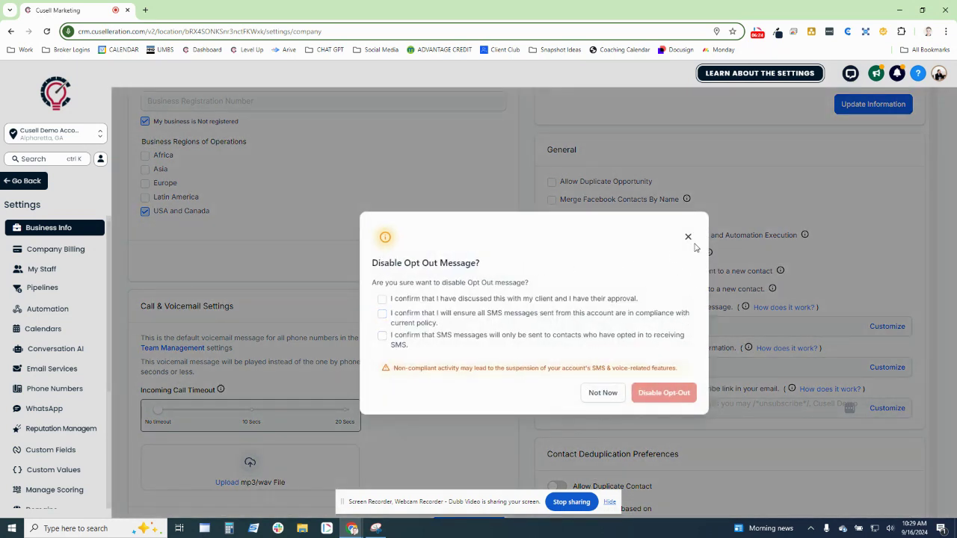
{"action": "left_click", "coordinate": [687, 237]}
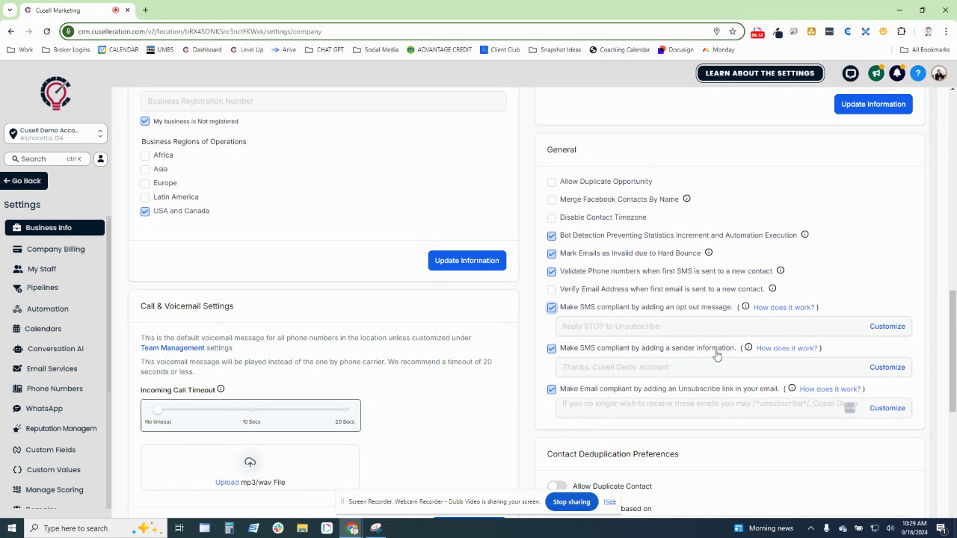
{"action": "left_click", "coordinate": [655, 368]}
- Replace the Sender ID after 'Thanks,' with the representative's name and save
{"action": "left_click", "coordinate": [887, 367]}
{"action": "left_click_drag", "start_coordinate": [496, 241], "coordinate": [357, 235]}
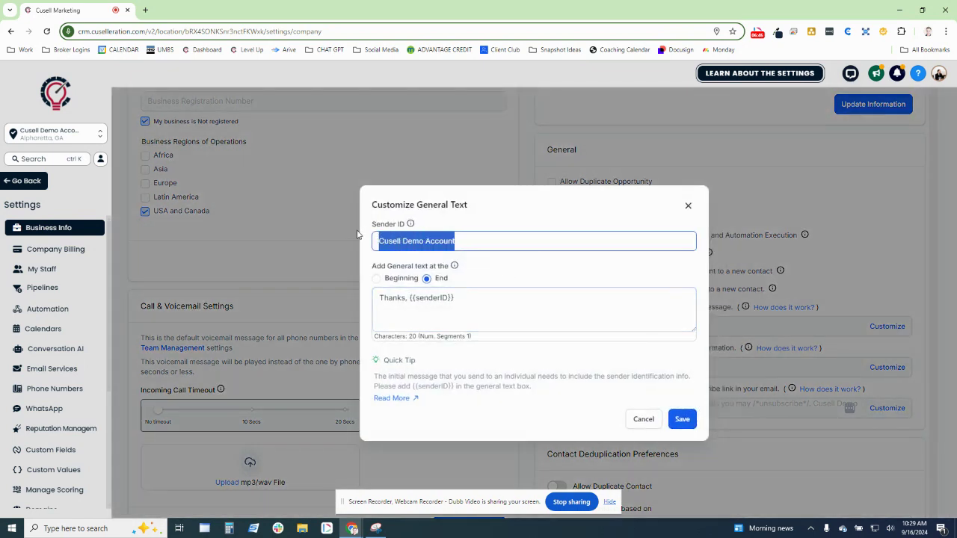
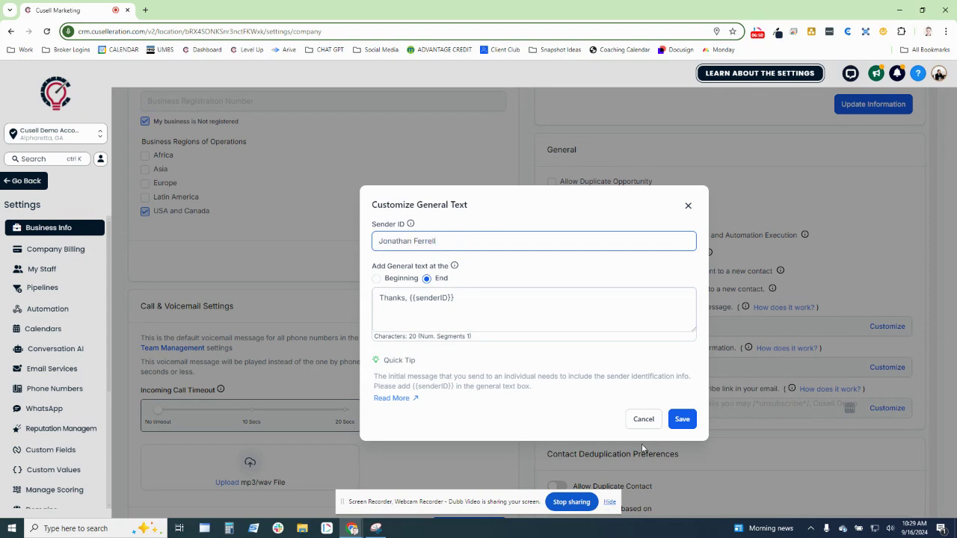
{"action": "left_click", "coordinate": [681, 420]}
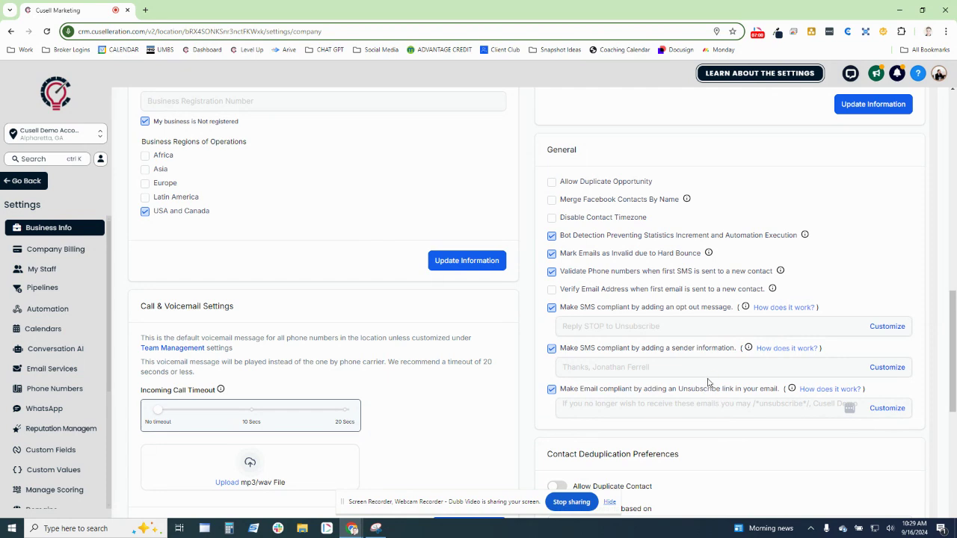
{"action": "scroll", "coordinate": [696, 371], "scroll_direction": "down", "scroll_amount": 2}
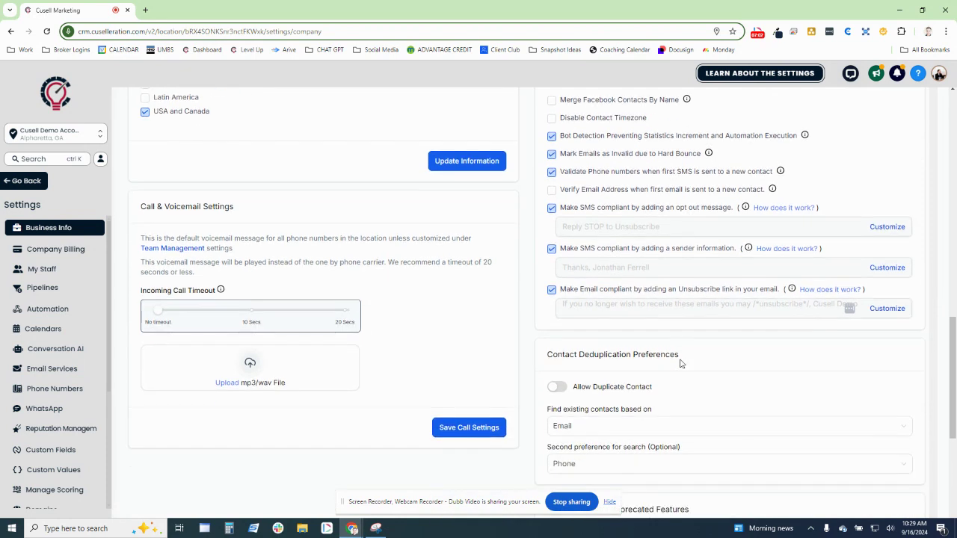
- Drag the Incoming Call Timeout slider in Call & Voicemail Settings to 20 Secs
{"action": "scroll", "coordinate": [682, 363], "scroll_direction": "down", "scroll_amount": 1}
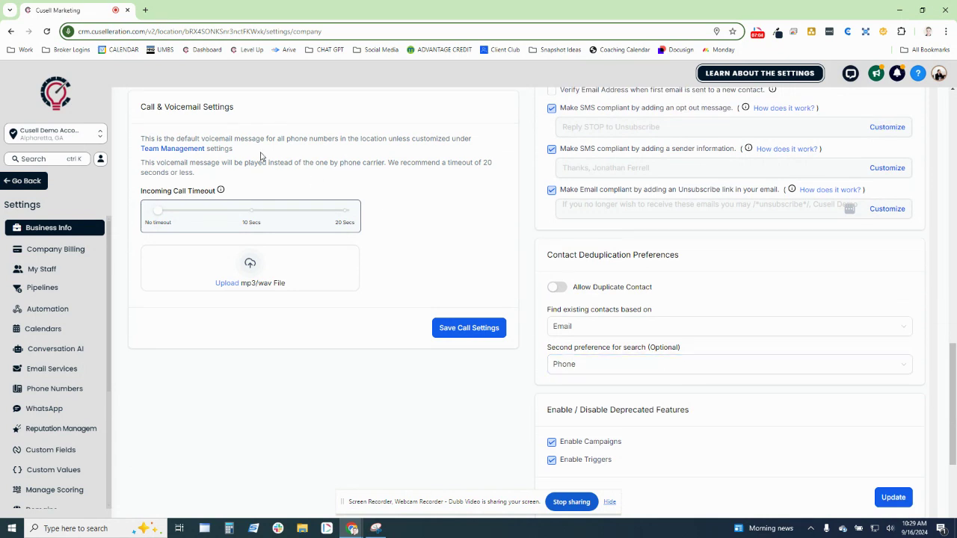
{"action": "left_click_drag", "start_coordinate": [141, 107], "coordinate": [271, 127]}
{"action": "left_click", "coordinate": [278, 132]}
{"action": "left_click", "coordinate": [344, 216]}
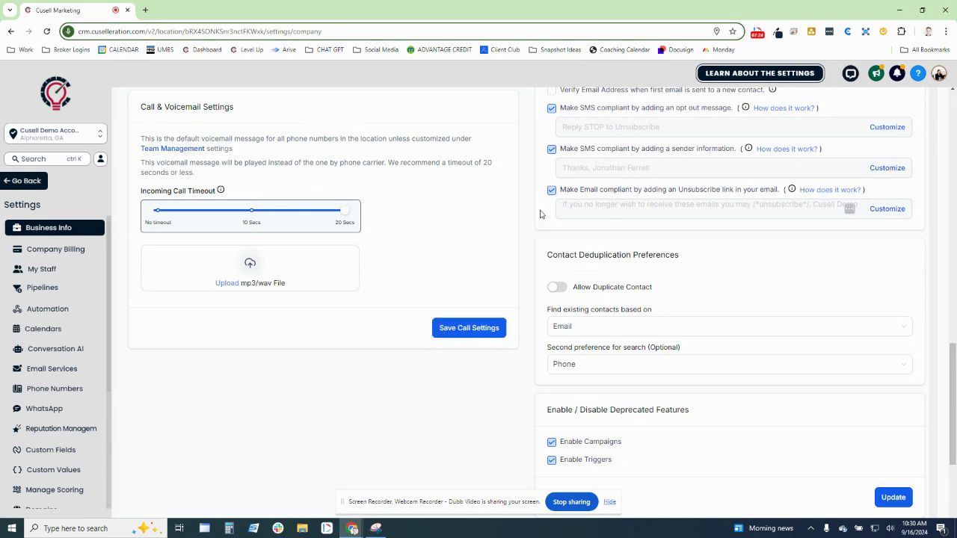
{"action": "scroll", "coordinate": [541, 215], "scroll_direction": "down", "scroll_amount": 2}
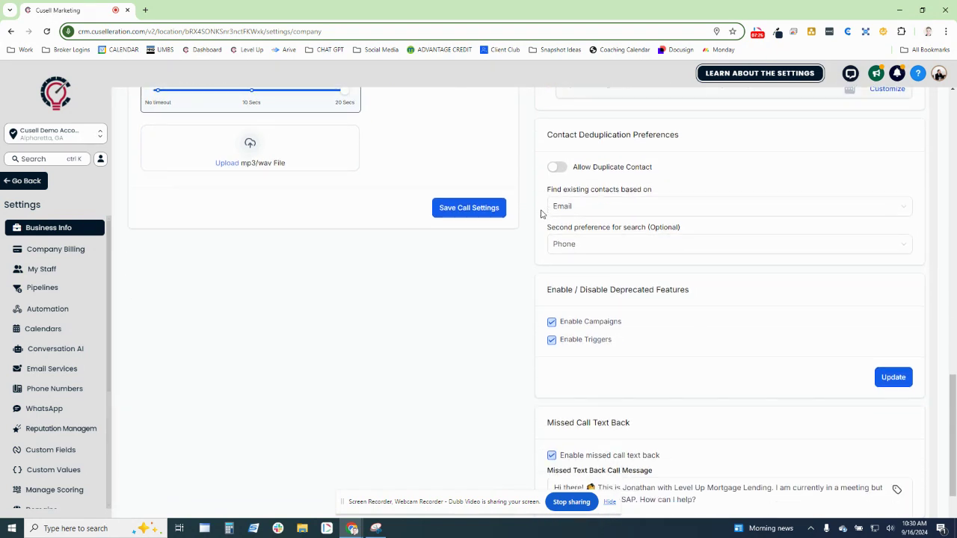
{"action": "scroll", "coordinate": [544, 215], "scroll_direction": "down", "scroll_amount": 2}
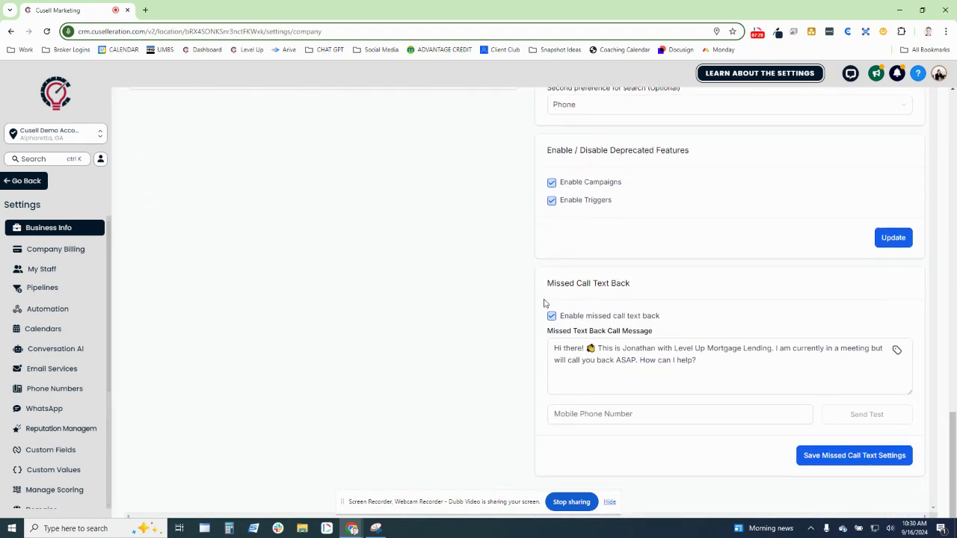
{"action": "left_click_drag", "start_coordinate": [536, 321], "coordinate": [673, 325]}
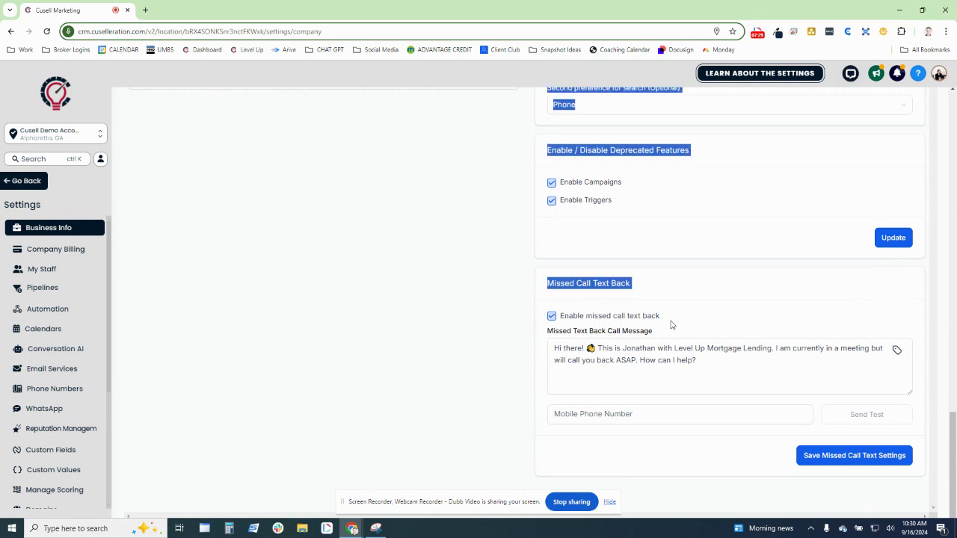
{"action": "left_click", "coordinate": [642, 285]}
{"action": "left_click_drag", "start_coordinate": [641, 285], "coordinate": [524, 271]}
{"action": "left_click", "coordinate": [640, 287]}
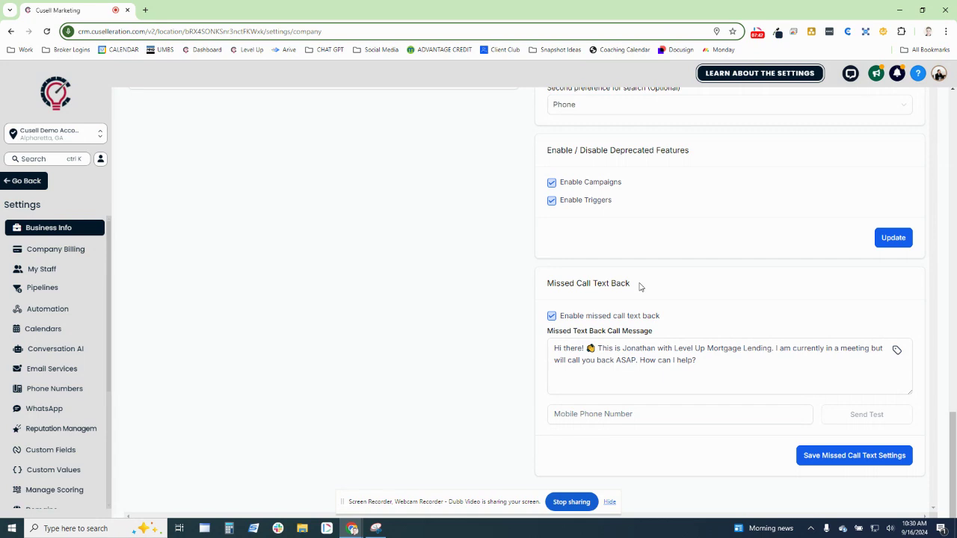
{"action": "left_click", "coordinate": [637, 355]}
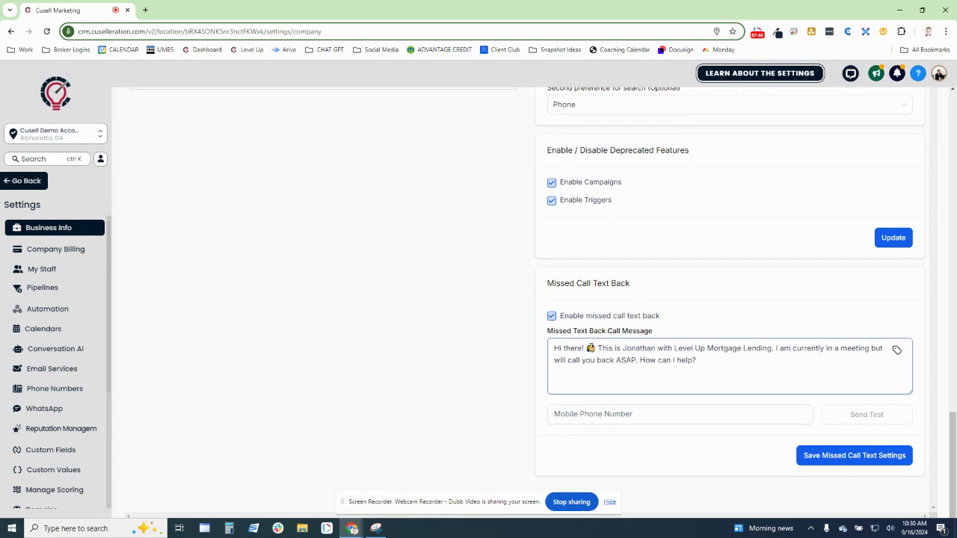
{"action": "left_click_drag", "start_coordinate": [554, 348], "coordinate": [717, 360]}
{"action": "left_click", "coordinate": [719, 361]}
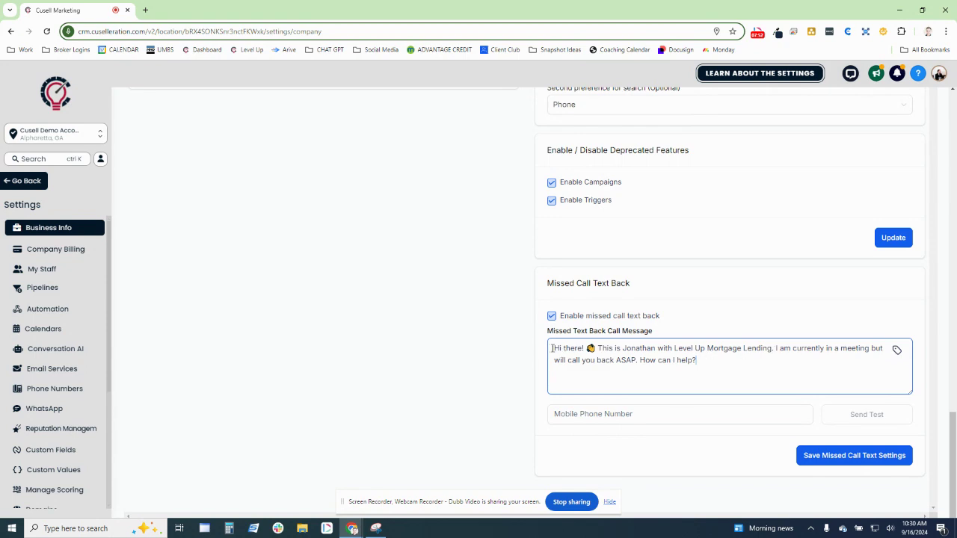
{"action": "left_click_drag", "start_coordinate": [552, 348], "coordinate": [719, 358]}
{"action": "left_click", "coordinate": [719, 358]}
{"action": "left_click_drag", "start_coordinate": [772, 349], "coordinate": [586, 349]}
{"action": "left_click", "coordinate": [603, 366]}
{"action": "left_click_drag", "start_coordinate": [830, 367], "coordinate": [498, 337]}
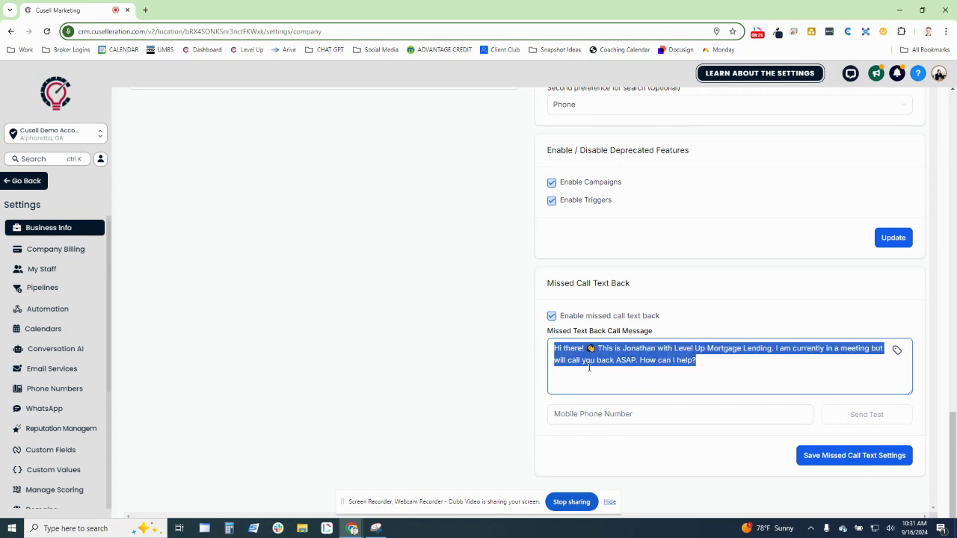
{"action": "left_click", "coordinate": [636, 360]}
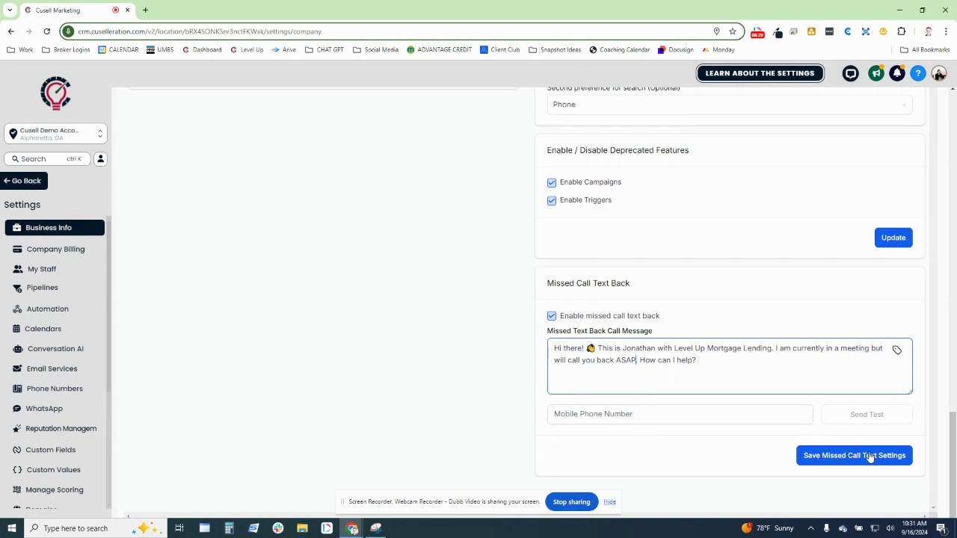